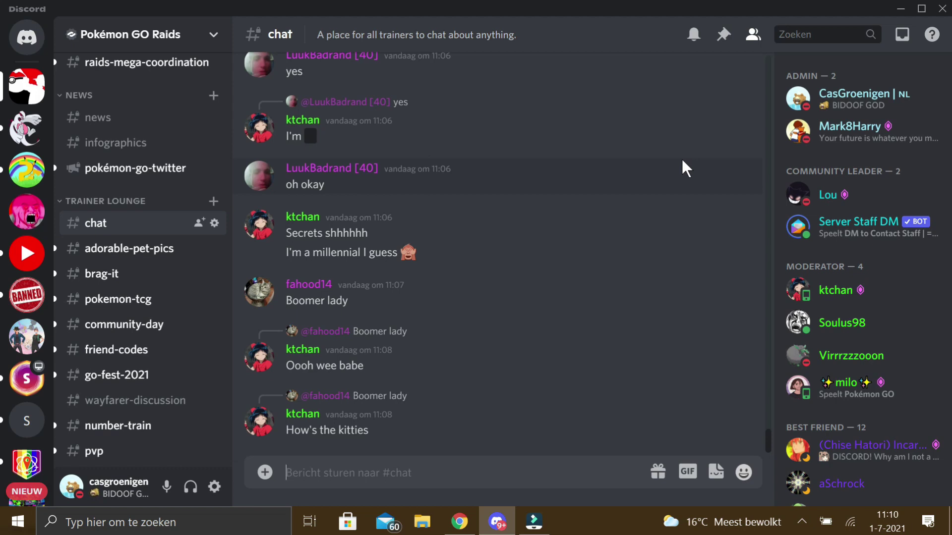
- Send the Popplio sticker from the Pokémon GO Raids set in the chat channel
left_click(715, 472)
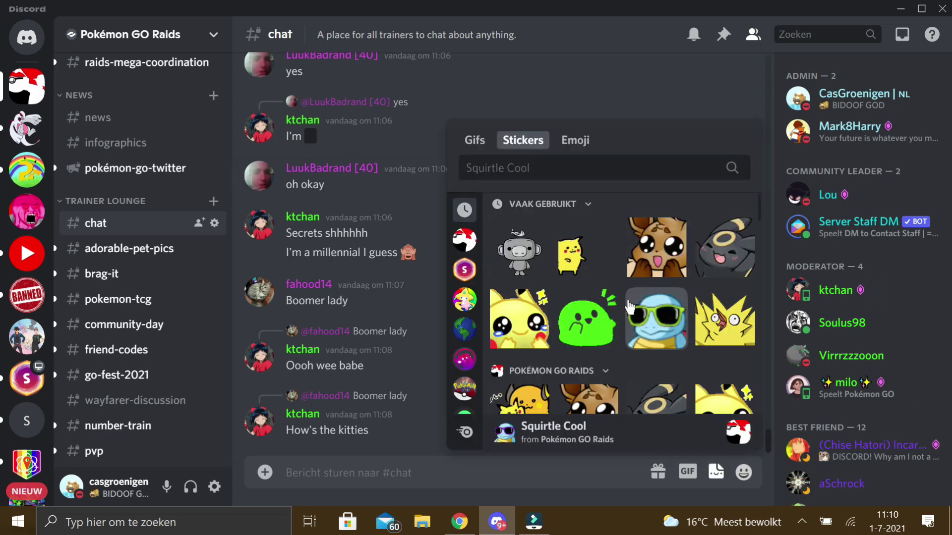
scroll(667, 320, "down", 5)
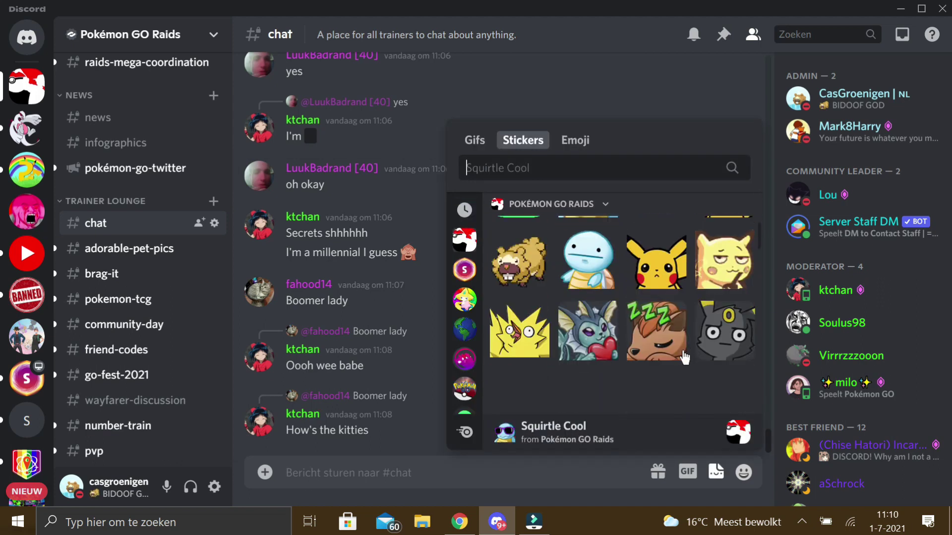
scroll(669, 358, "up", 2)
scroll(645, 358, "down", 3)
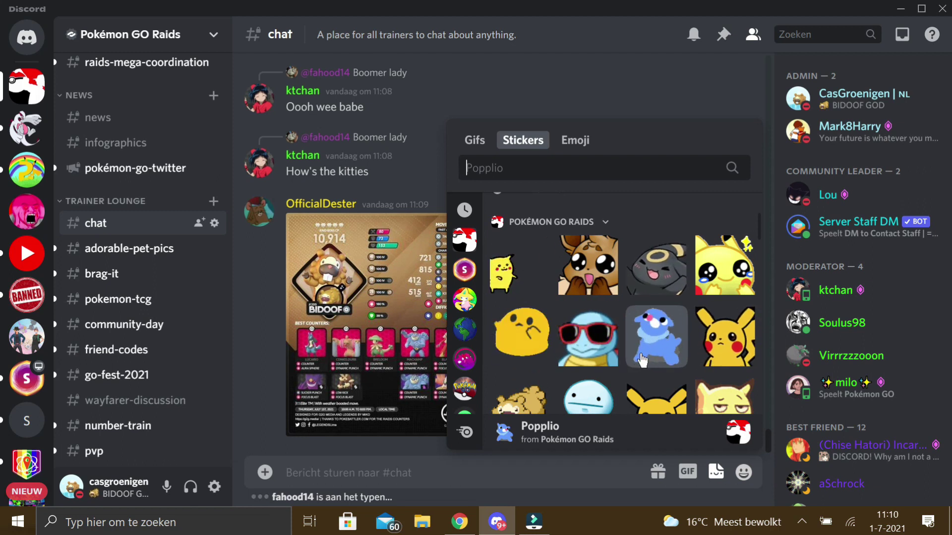
scroll(639, 358, "down", 1)
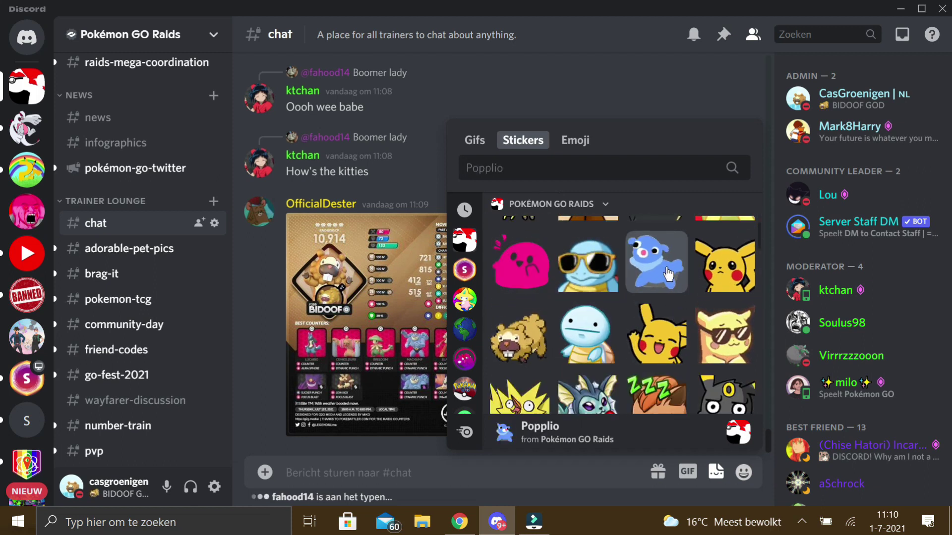
left_click(654, 338)
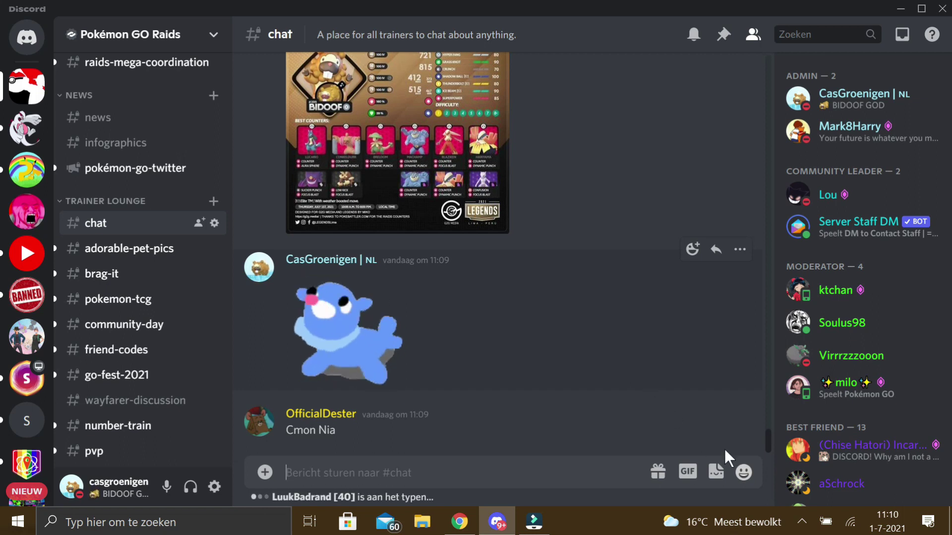
- Look through the stickers offered by the other servers and close the sticker picker
left_click(716, 472)
scroll(634, 332, "down", 4)
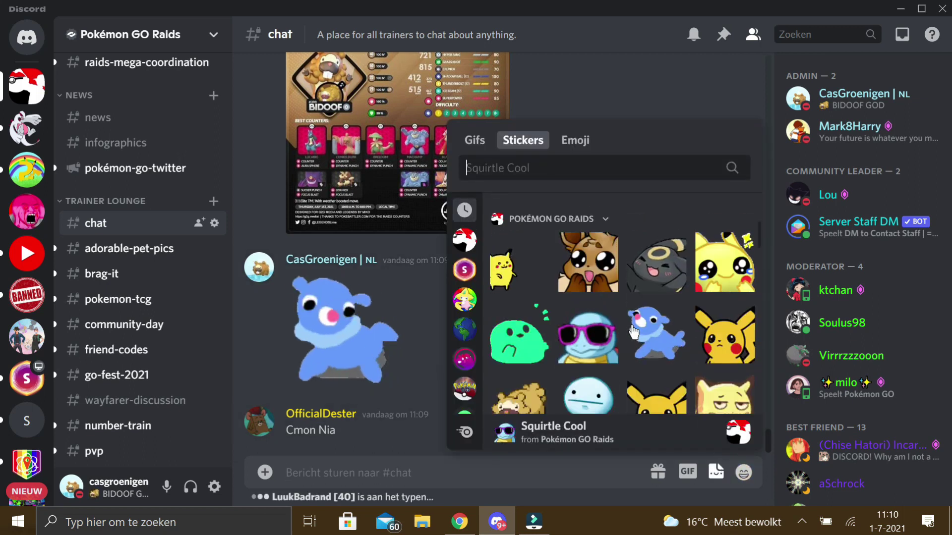
scroll(633, 332, "down", 10)
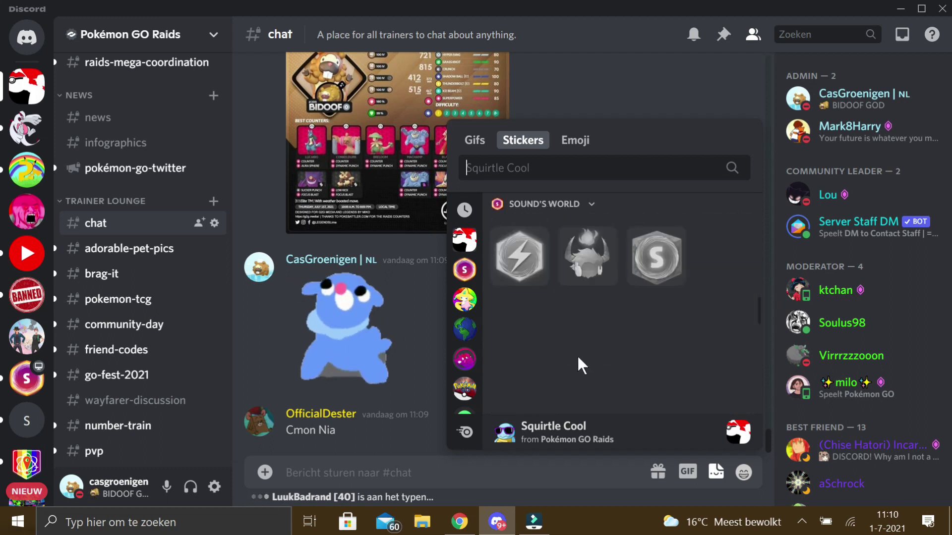
scroll(665, 271, "down", 5)
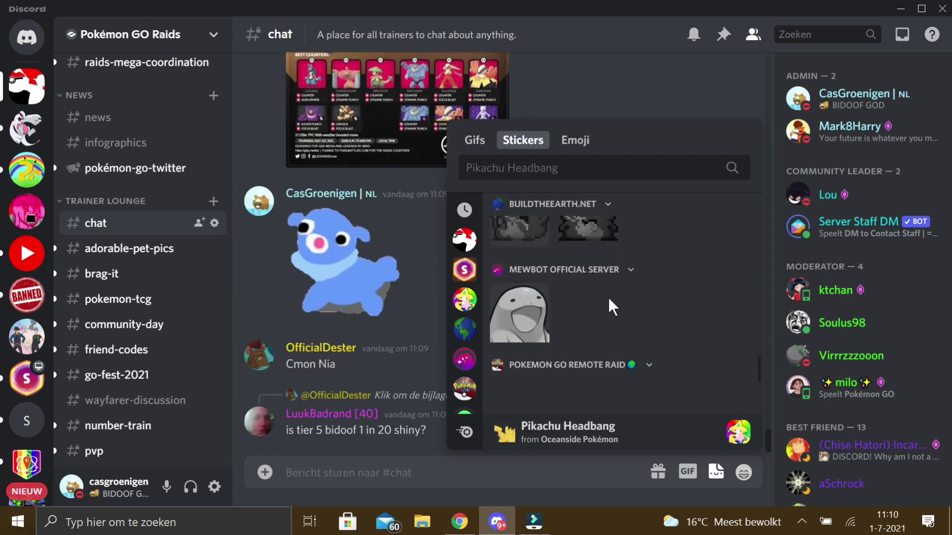
key("Escape")
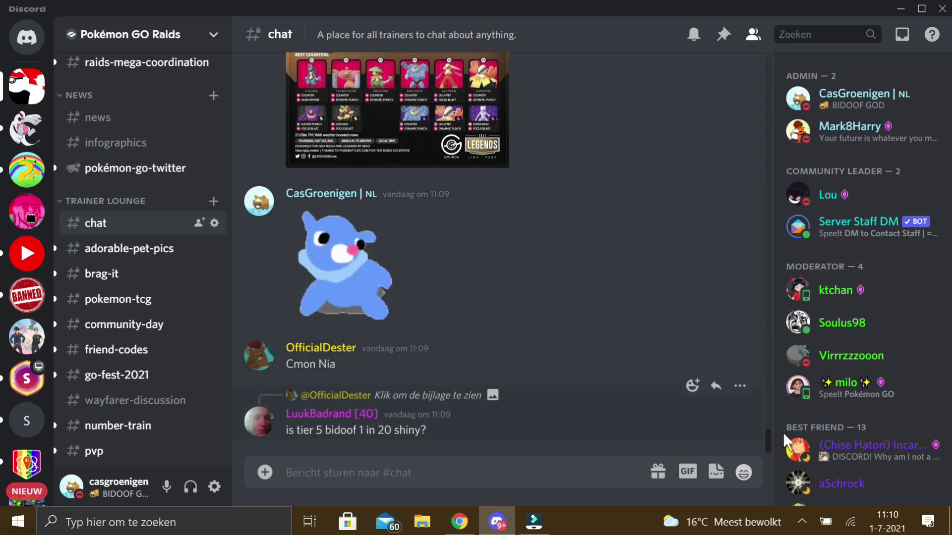
- Post the yellow oof emoji from the Pokémon GO Raids emoji set in the chat channel
left_click(744, 473)
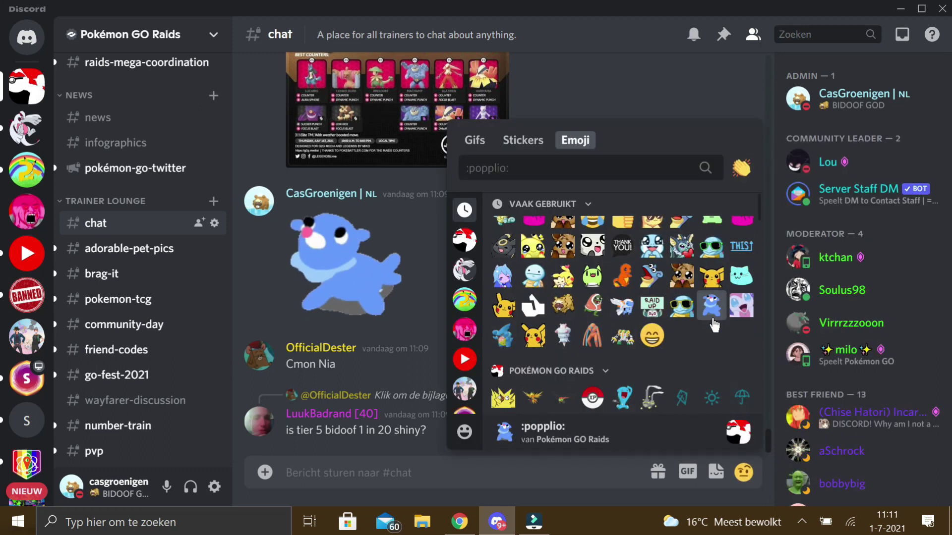
scroll(712, 323, "down", 3)
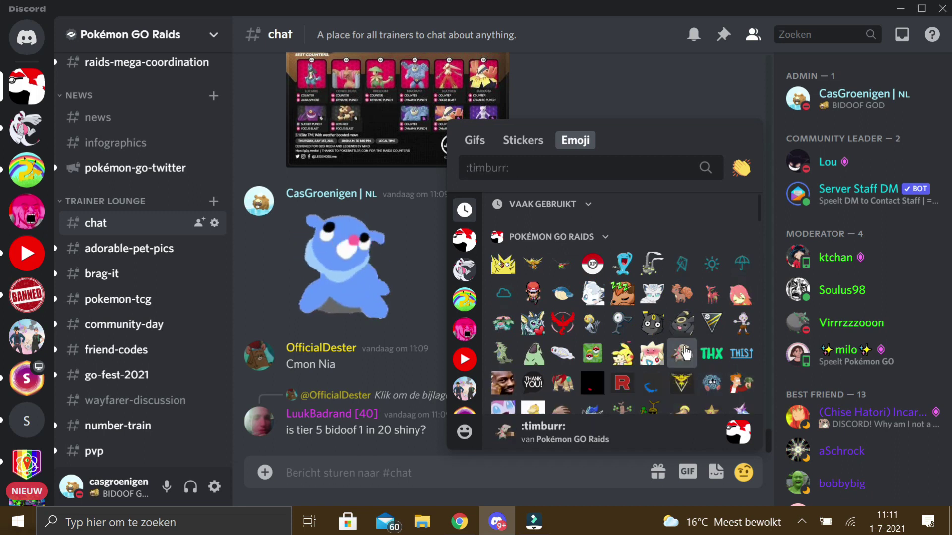
scroll(684, 353, "down", 5)
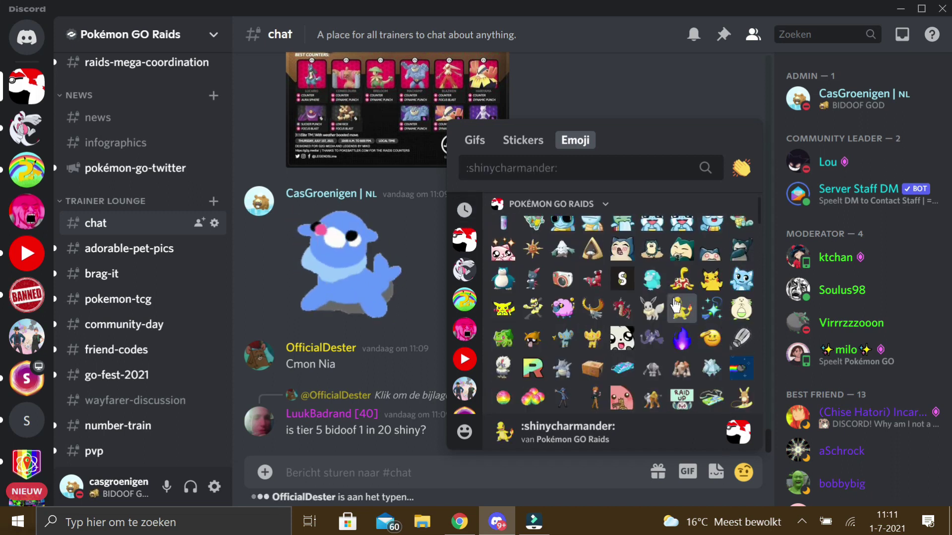
scroll(676, 306, "down", 3)
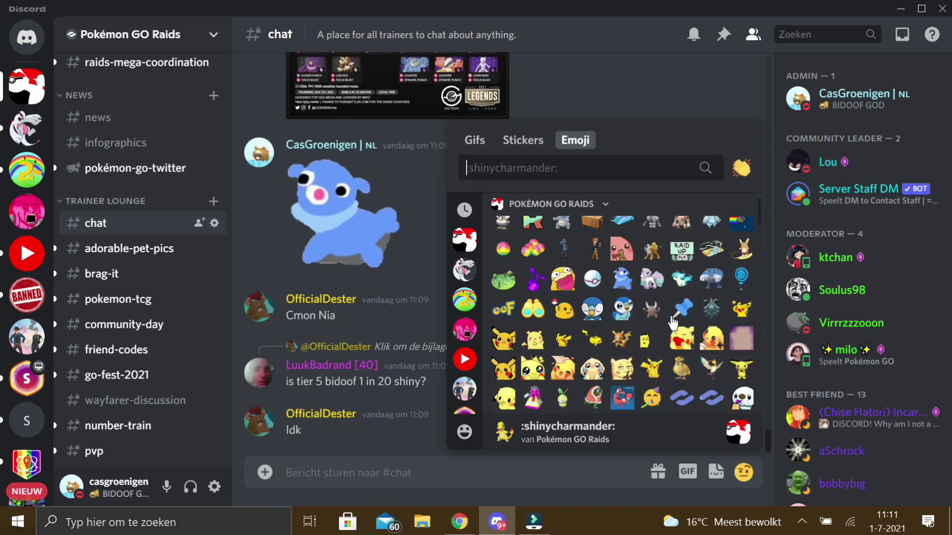
scroll(673, 324, "down", 3)
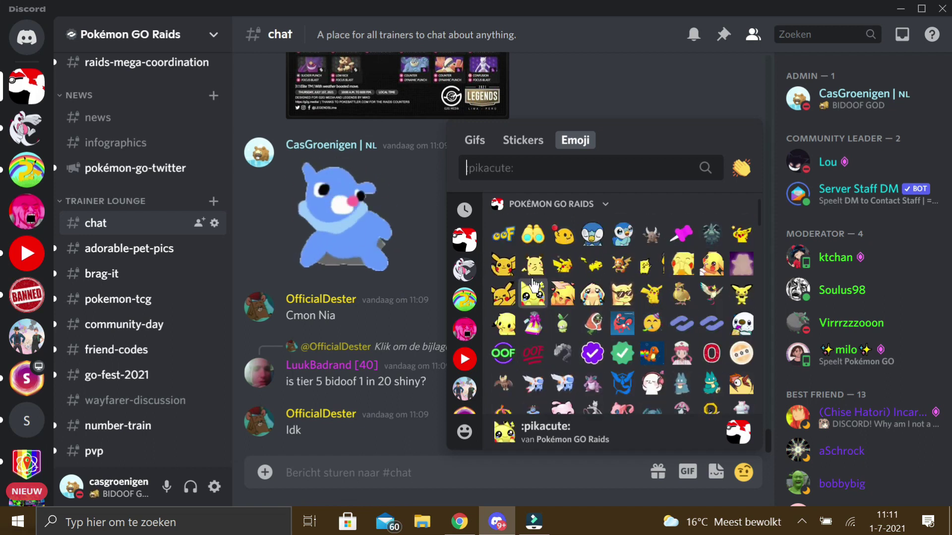
left_click(503, 234)
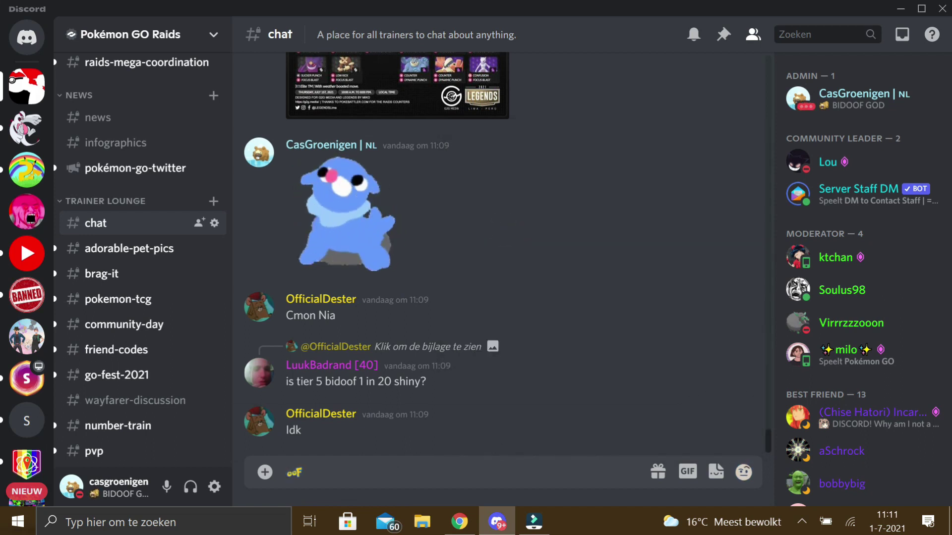
key("Return")
- Save the image of the posted oof emoji to the Downloads folder as 829995384314789898.png
right_click(299, 410)
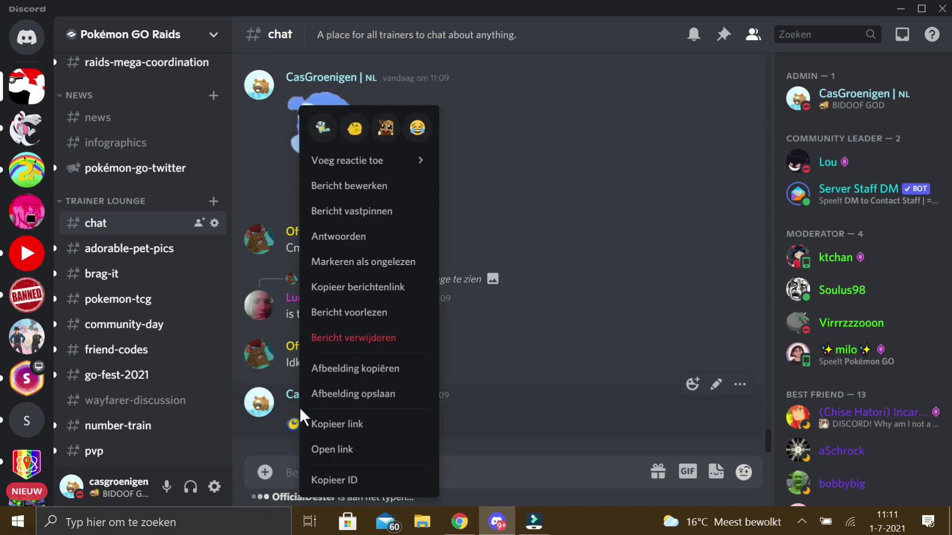
left_click(412, 386)
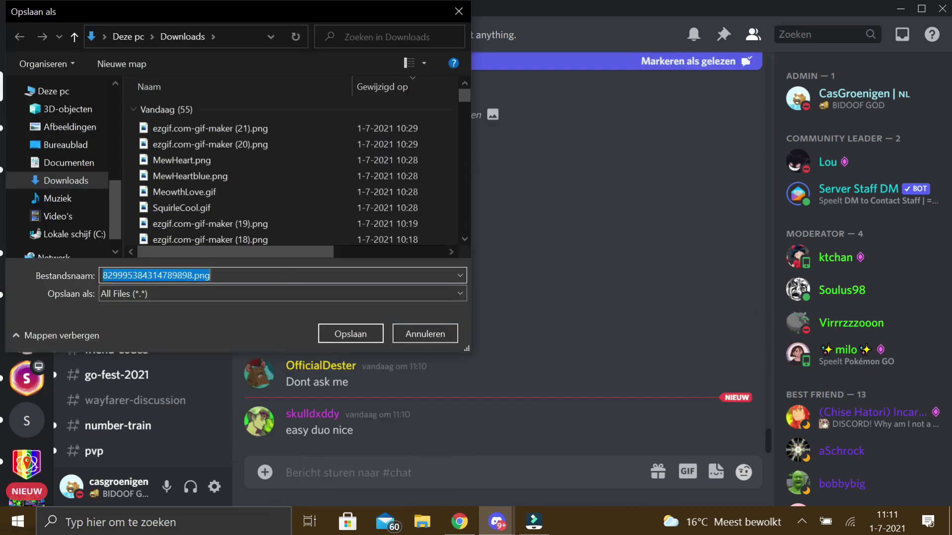
left_click(284, 271)
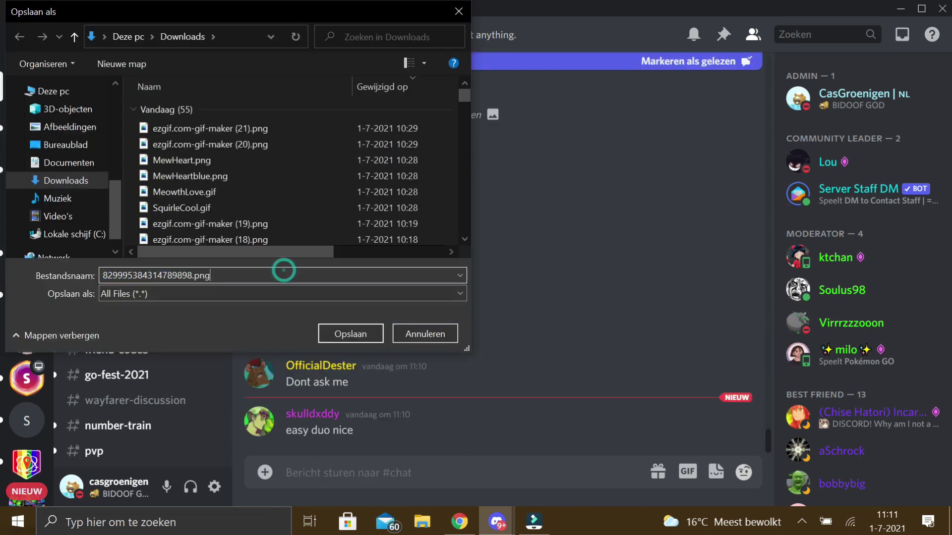
left_click(353, 332)
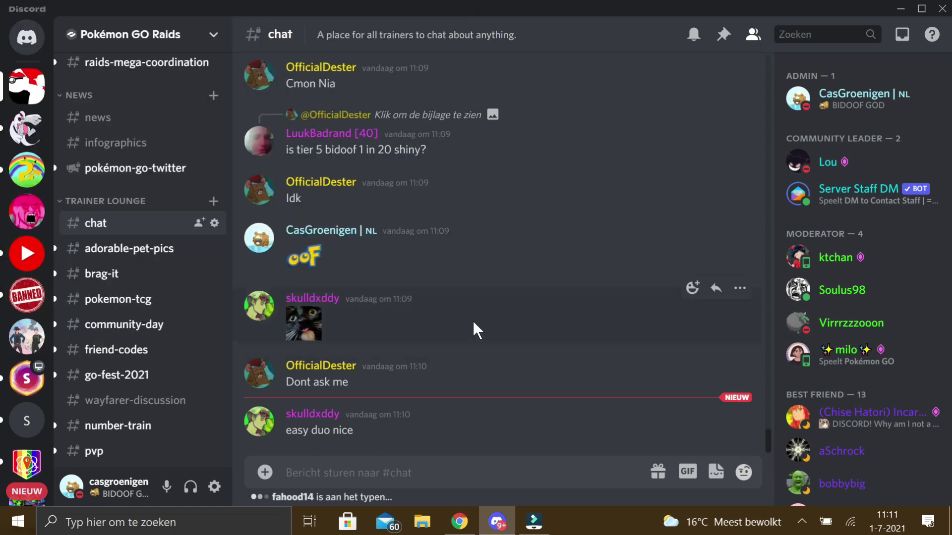
- Open the sticker settings of the Pokémon GO Raids server and go to the level 3 sticker slots
left_click(184, 38)
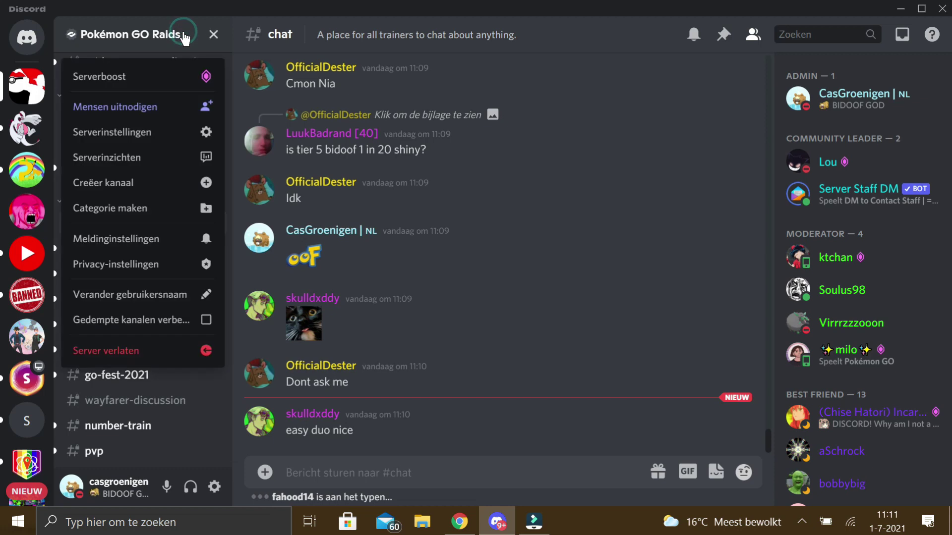
left_click(191, 134)
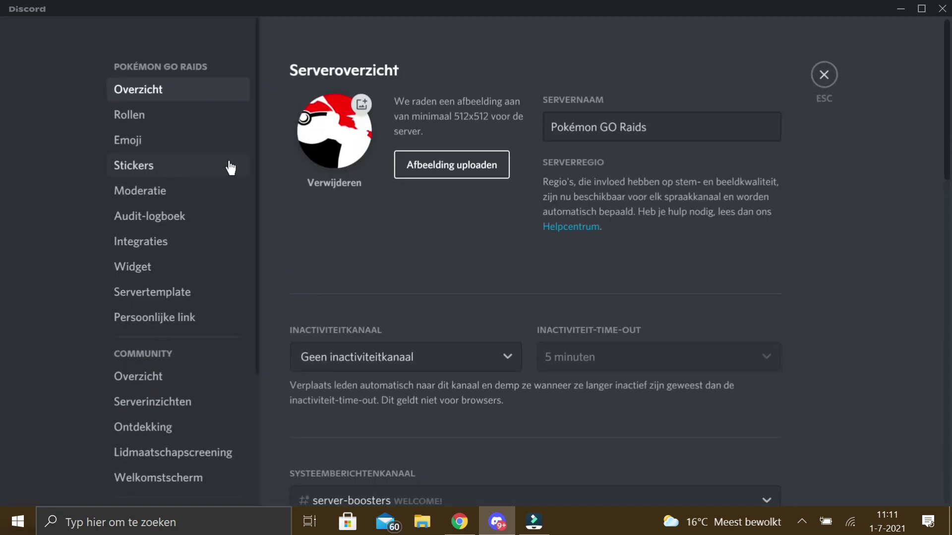
left_click(189, 167)
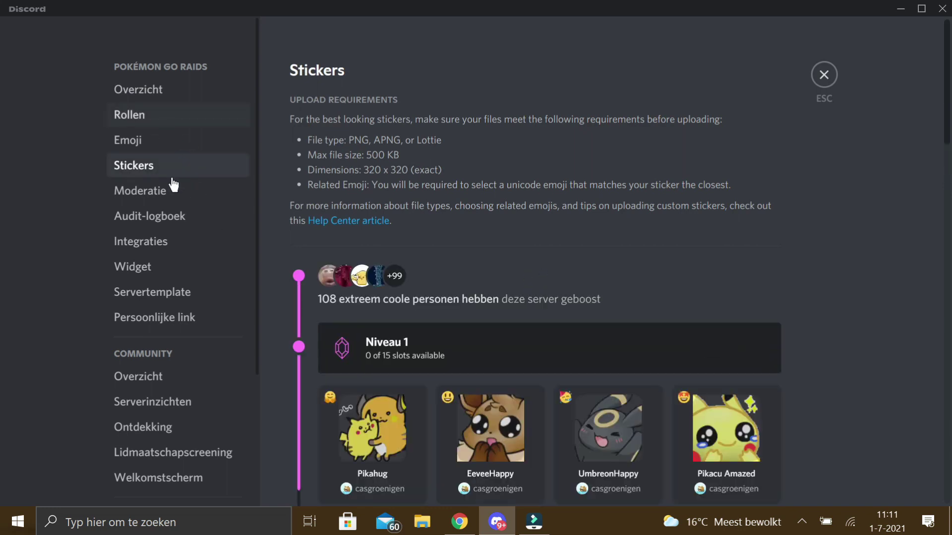
scroll(542, 227, "down", 2)
scroll(542, 227, "down", 12)
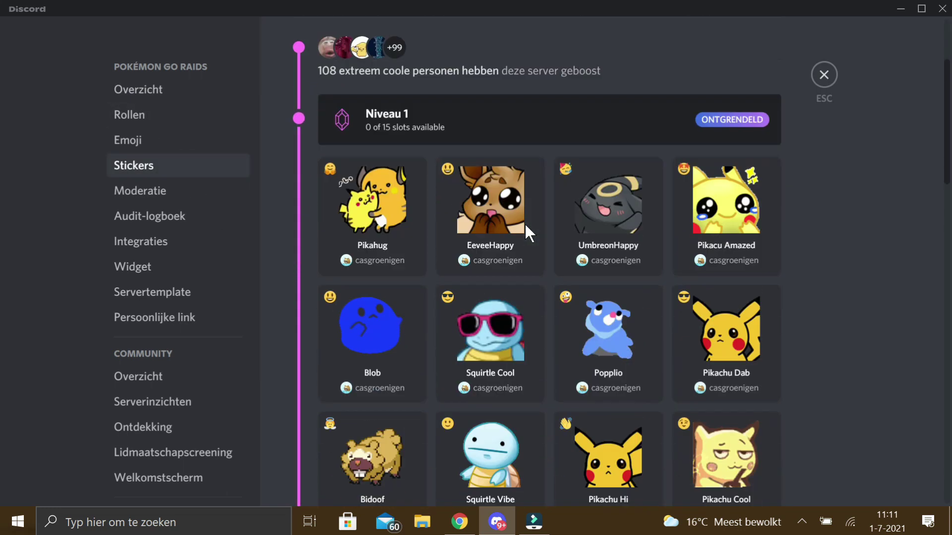
scroll(487, 262, "down", 10)
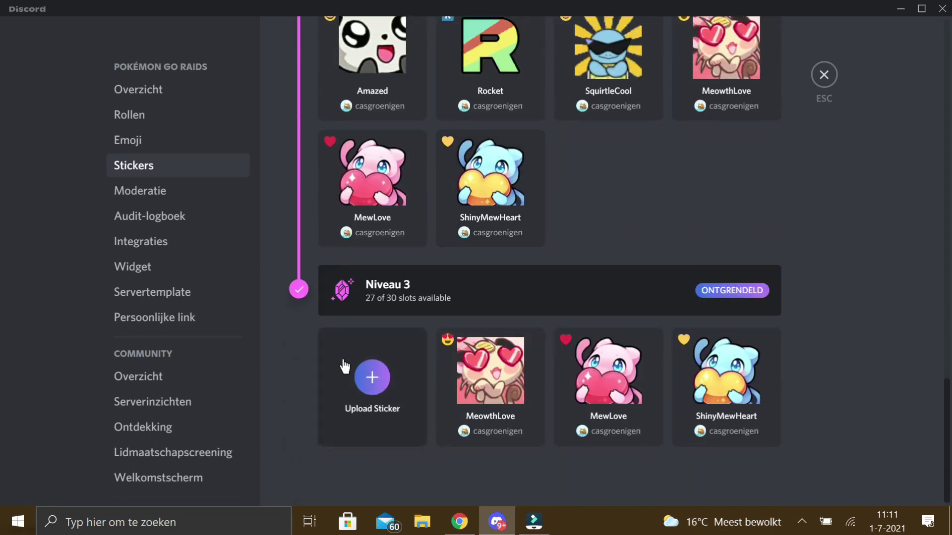
- Start a new sticker upload with the file 829995384314789898.png and name the sticker oof
left_click(407, 378)
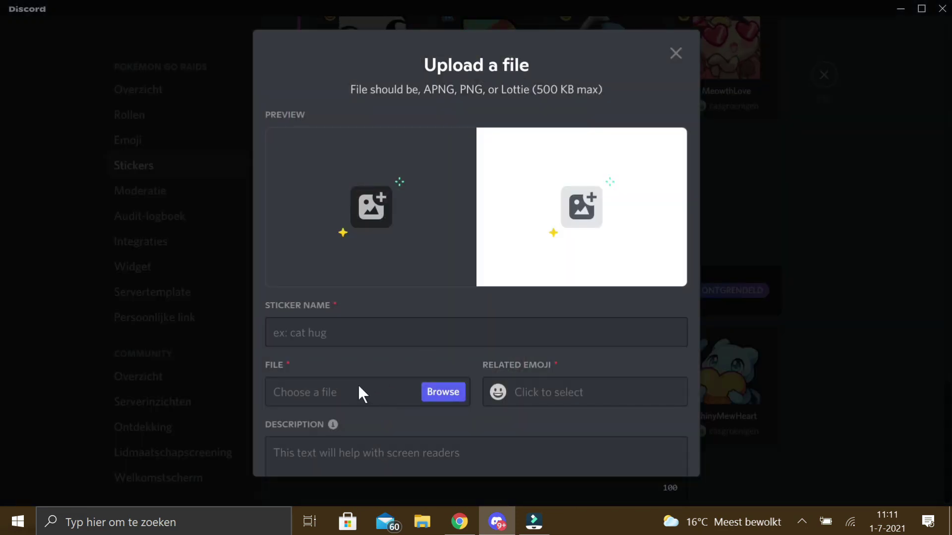
left_click(447, 394)
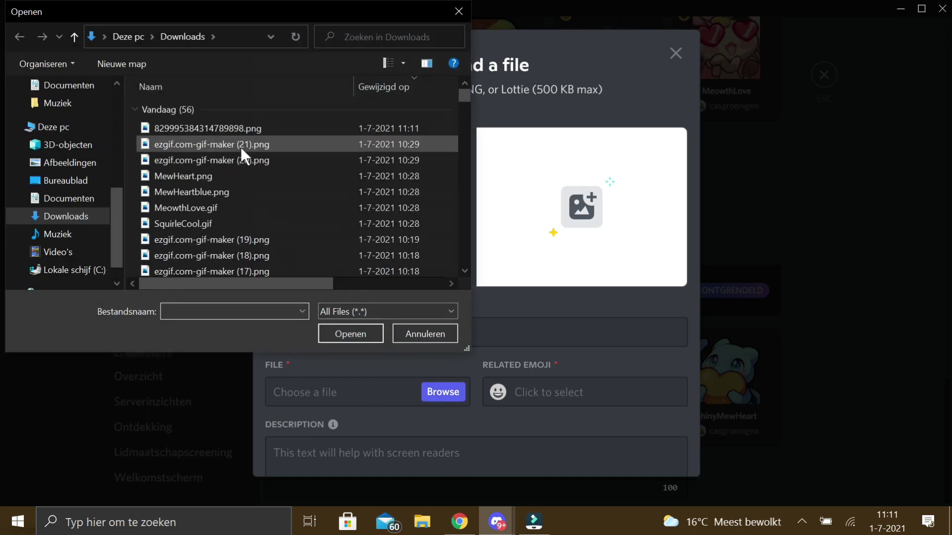
left_click(242, 129)
double_click(250, 128)
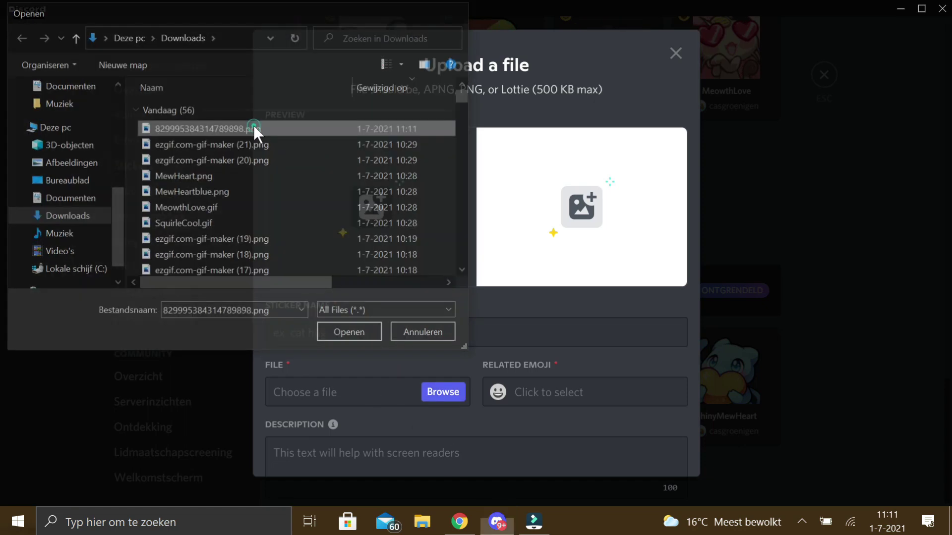
left_click(408, 335)
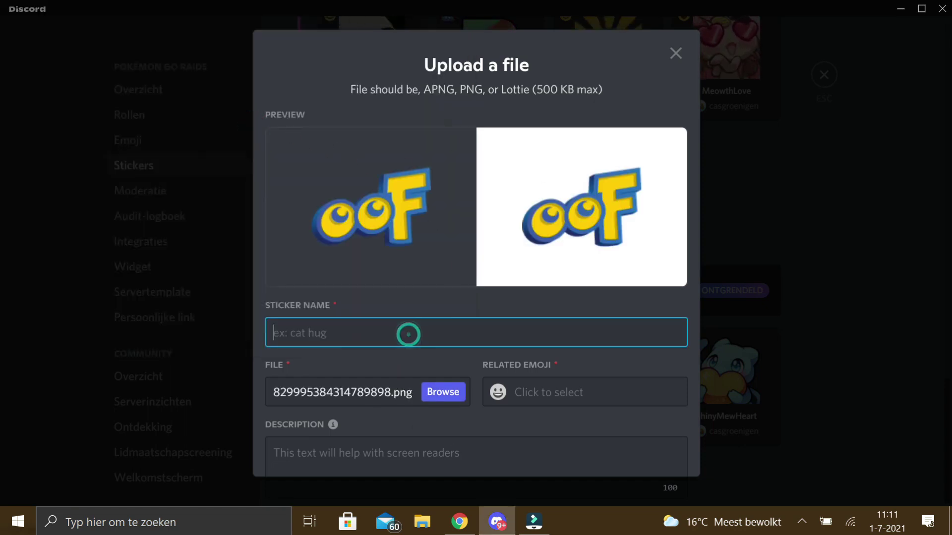
- Set the related emoji of the new oof sticker to :weary:
left_click(664, 391)
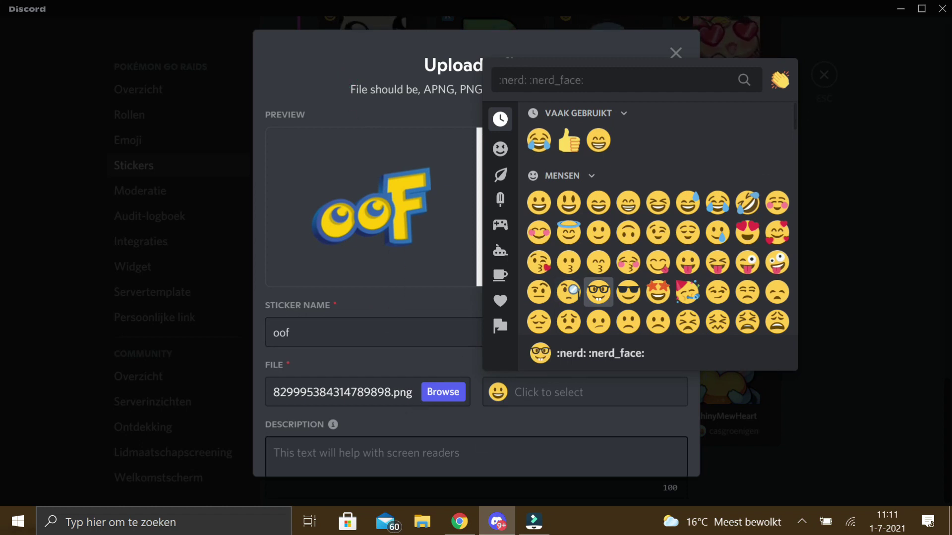
left_click(548, 396)
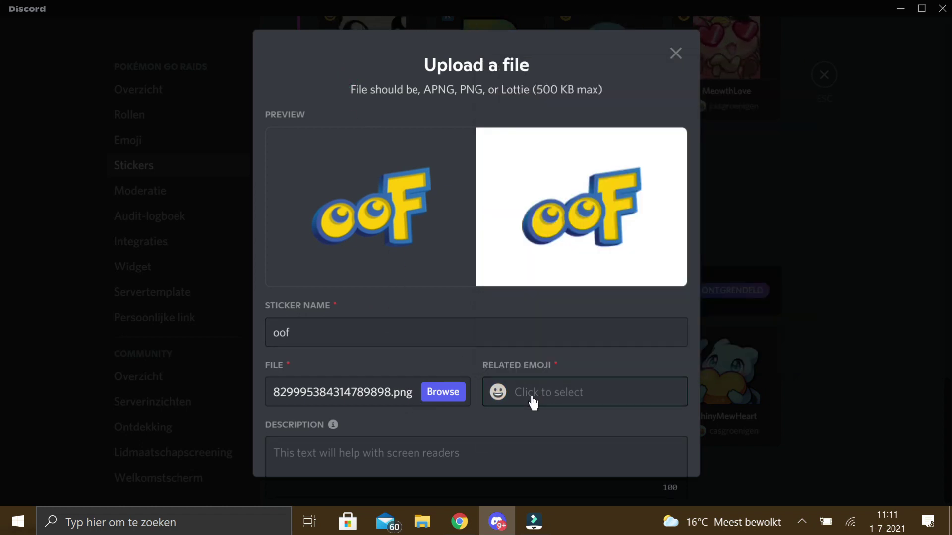
left_click(498, 393)
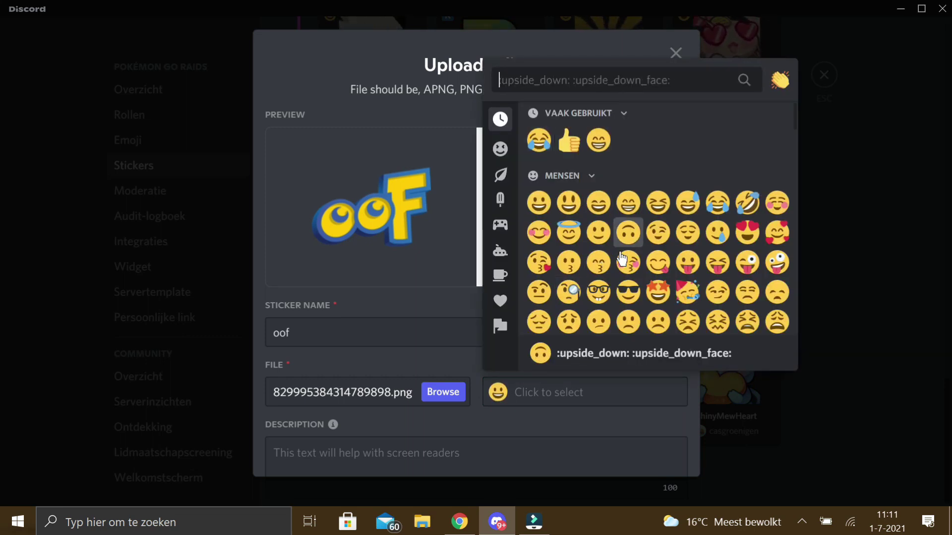
scroll(623, 258, "down", 3)
scroll(623, 258, "down", 5)
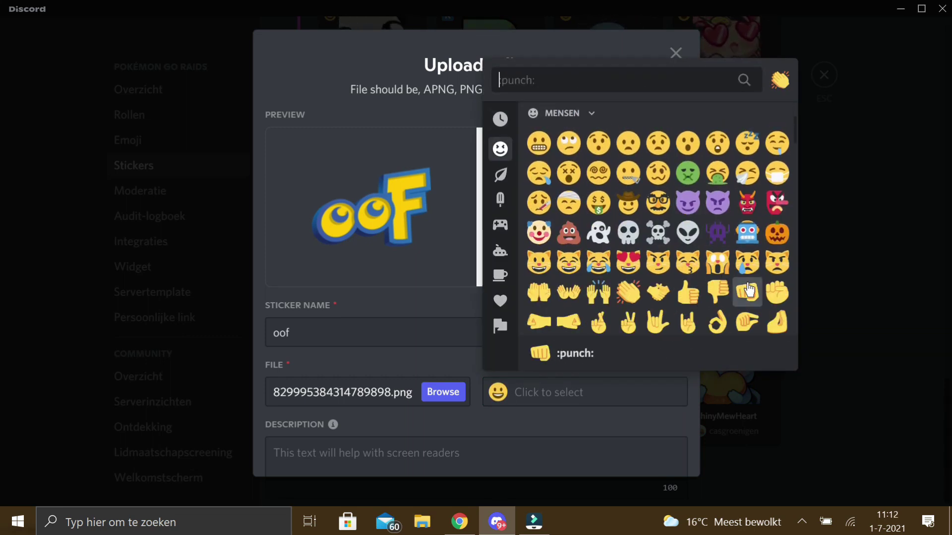
scroll(628, 280, "down", 10)
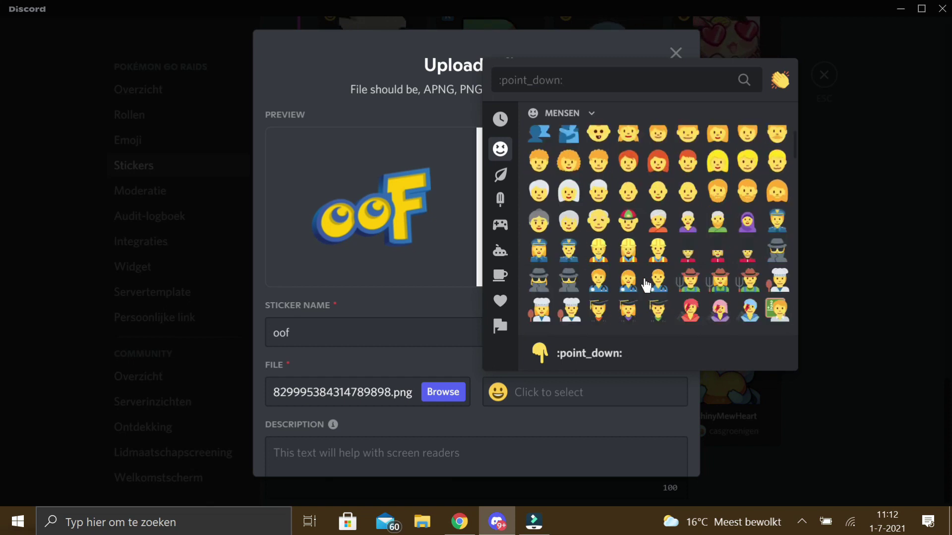
scroll(628, 288, "up", 12)
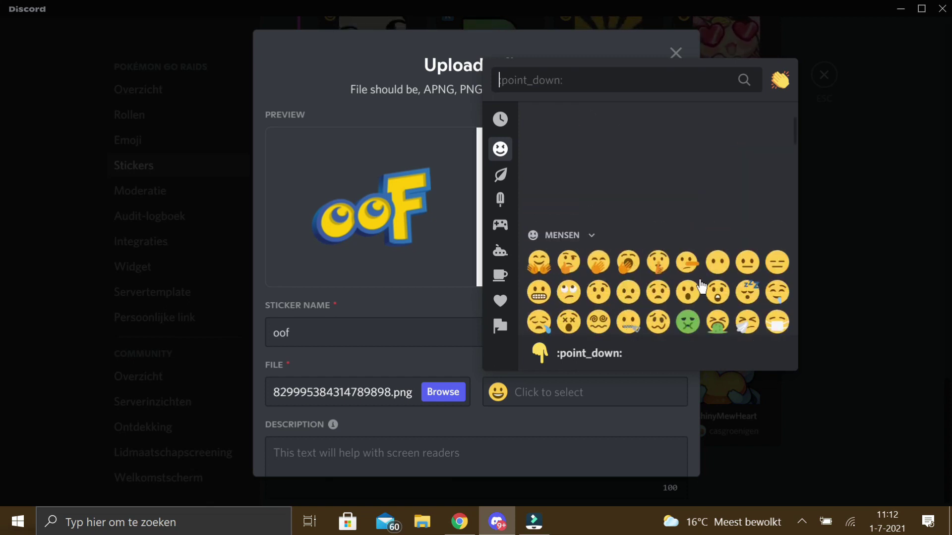
scroll(700, 287, "up", 4)
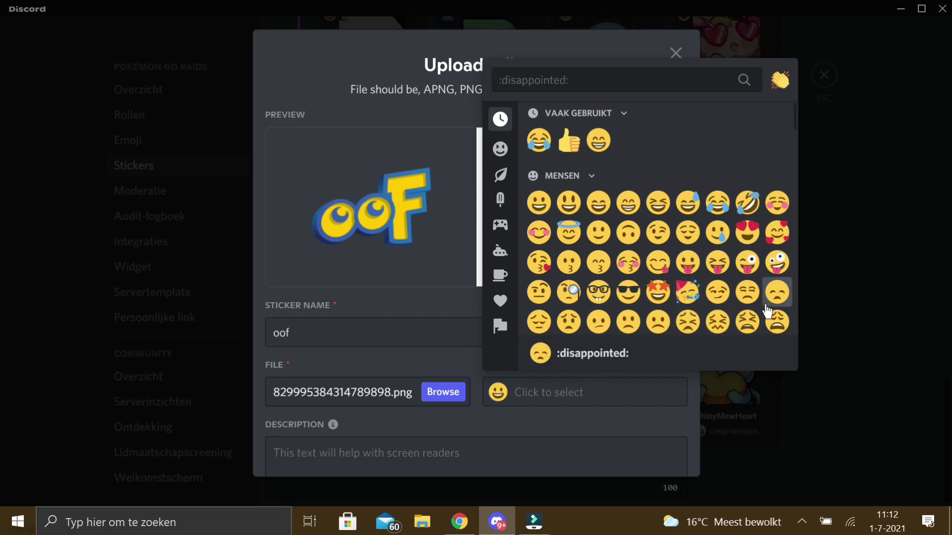
scroll(768, 310, "down", 2)
scroll(780, 198, "down", 2)
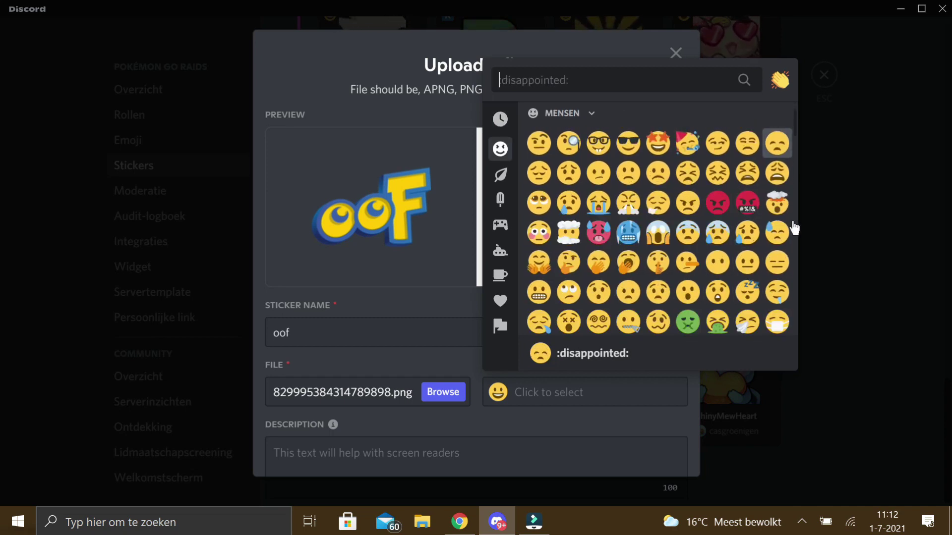
left_click(778, 174)
- Enter the description "Oof in Pokémon letters." and upload the sticker to the server
key("Tab")
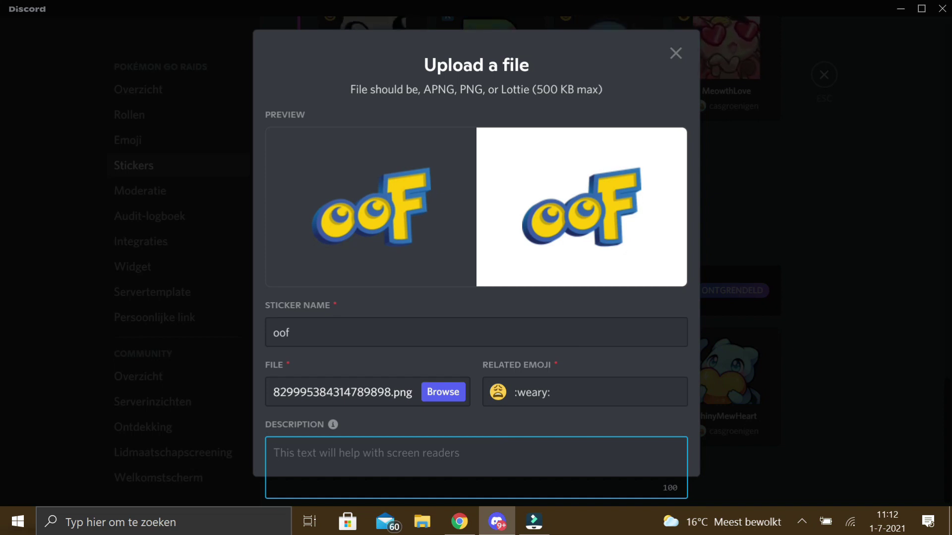
type("Oof in Pokémon letters.")
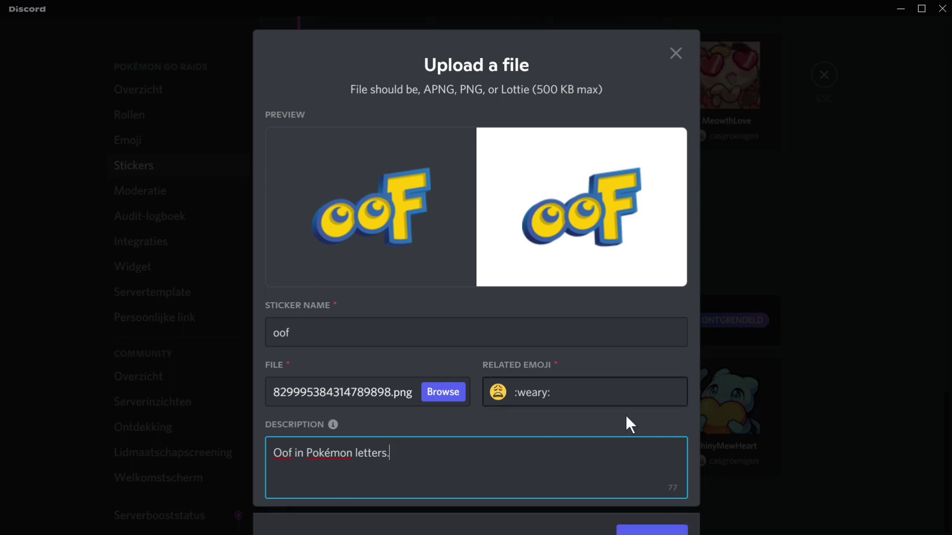
left_click(647, 532)
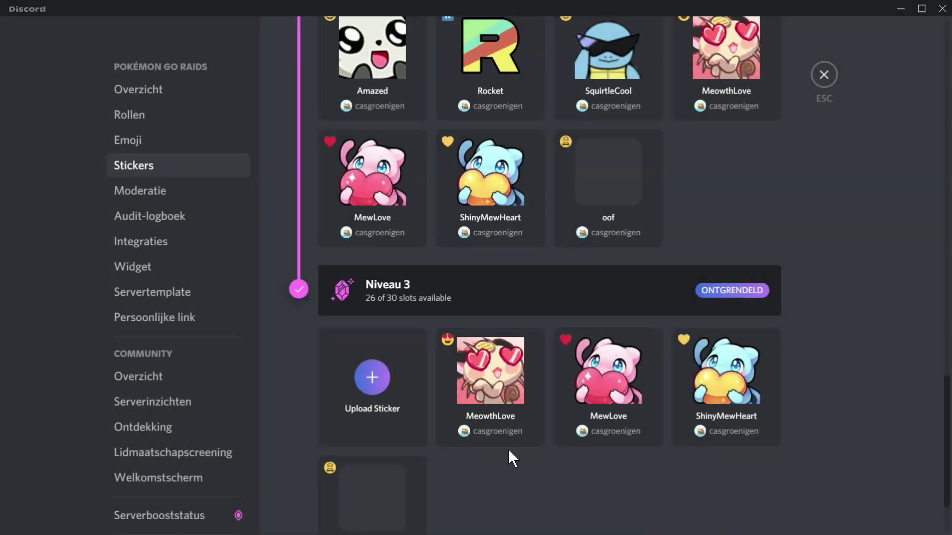
scroll(461, 442, "down", 2)
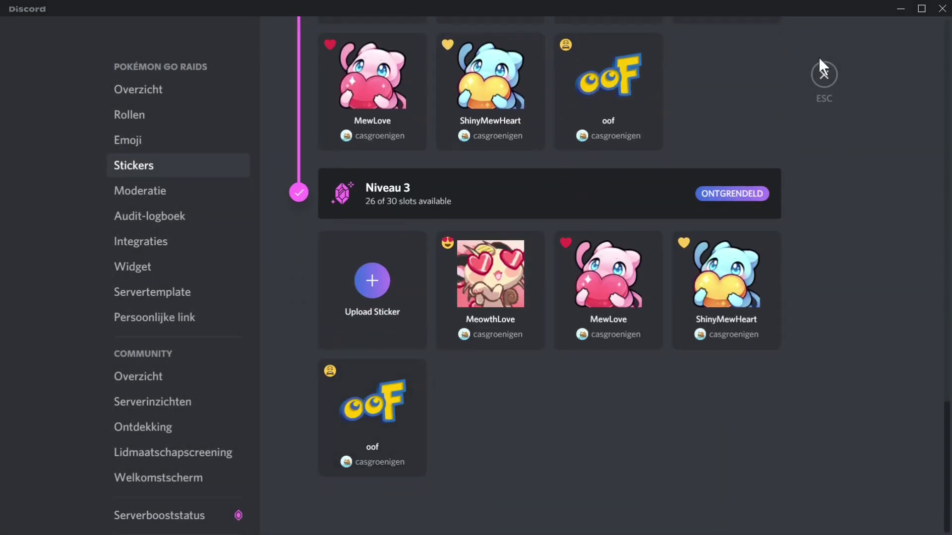
- Leave the server settings and post the oof sticker from the Pokémon GO Raids sticker set in the chat channel
left_click(823, 75)
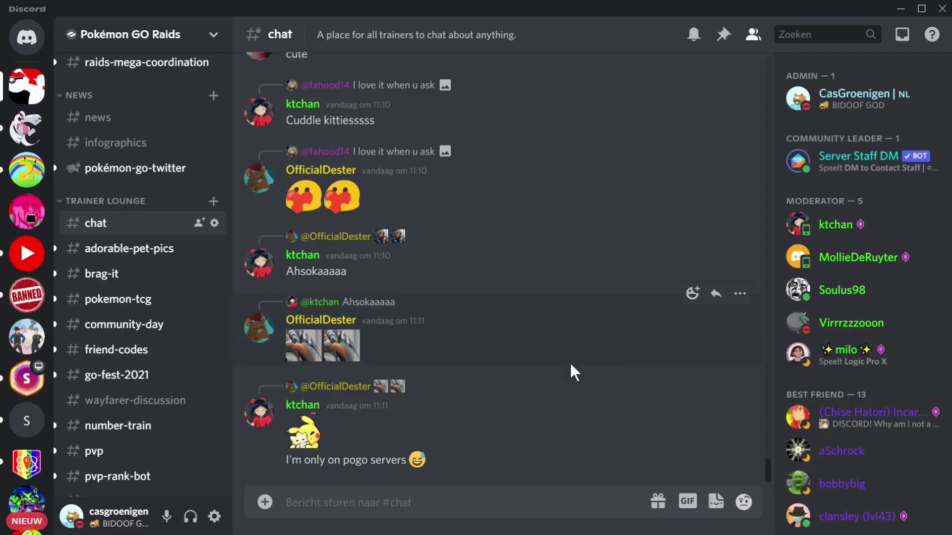
scroll(556, 369, "up", 4)
scroll(545, 372, "down", 4)
left_click(719, 506)
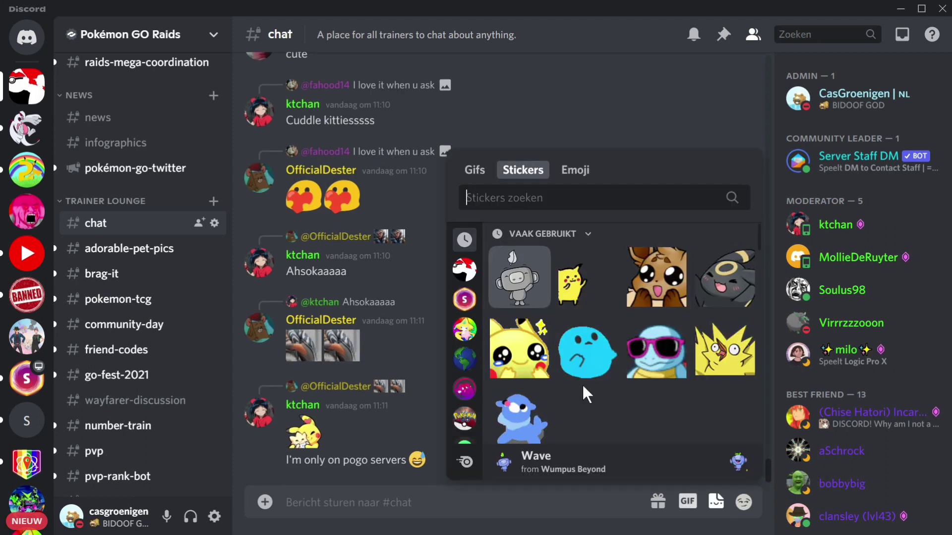
scroll(590, 382, "down", 3)
scroll(606, 365, "down", 3)
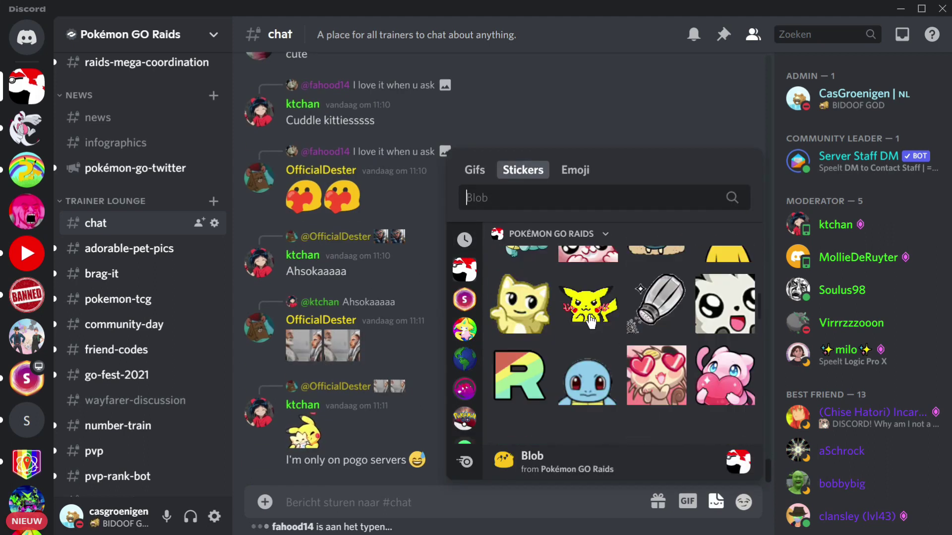
scroll(582, 313, "down", 2)
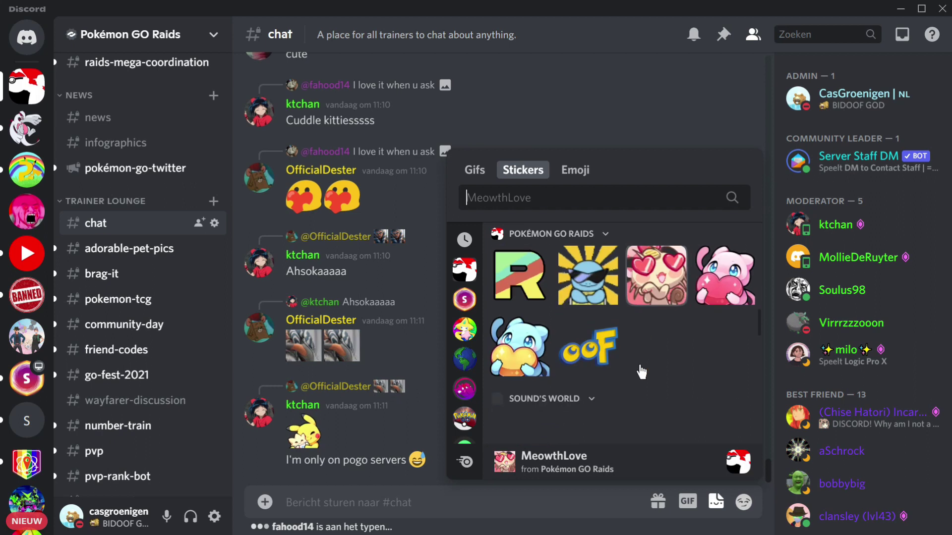
left_click(588, 345)
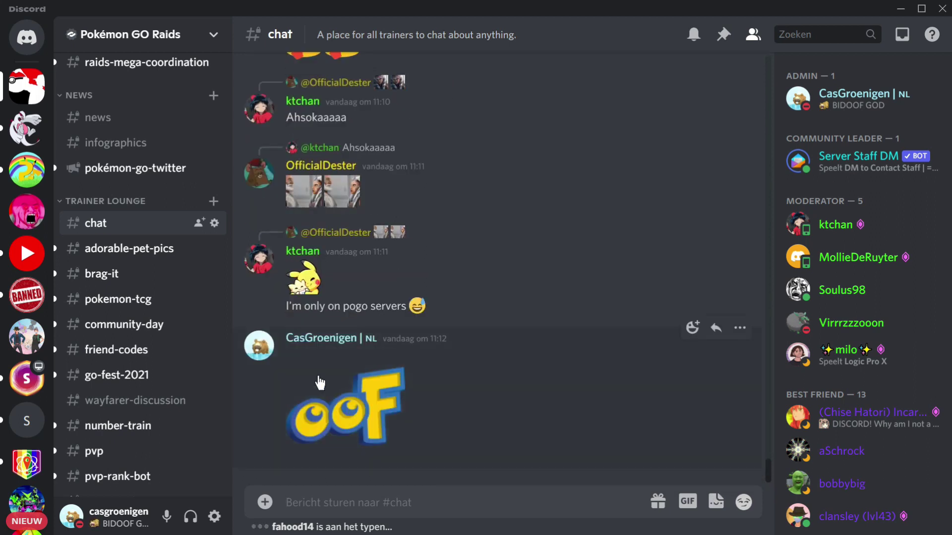
left_click(347, 401)
left_click(542, 291)
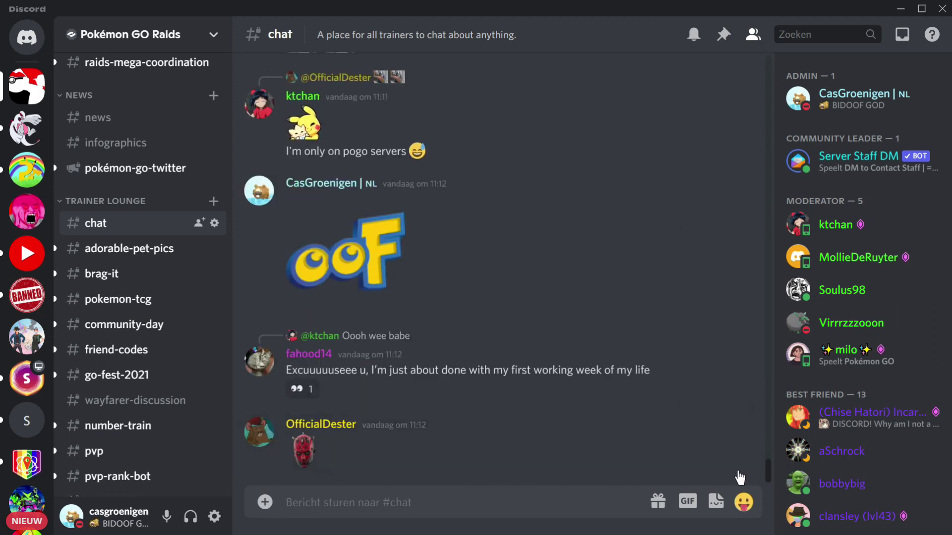
- Post the animated pushpin emoji from the Pokémon GO Raids emoji set in the chat channel
key("ctrl+e")
left_click(545, 233)
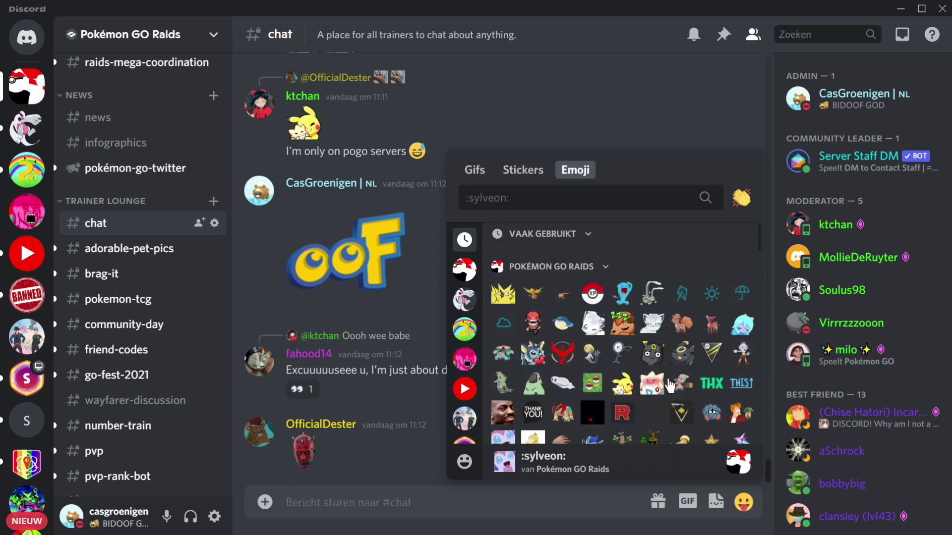
scroll(721, 391, "down", 5)
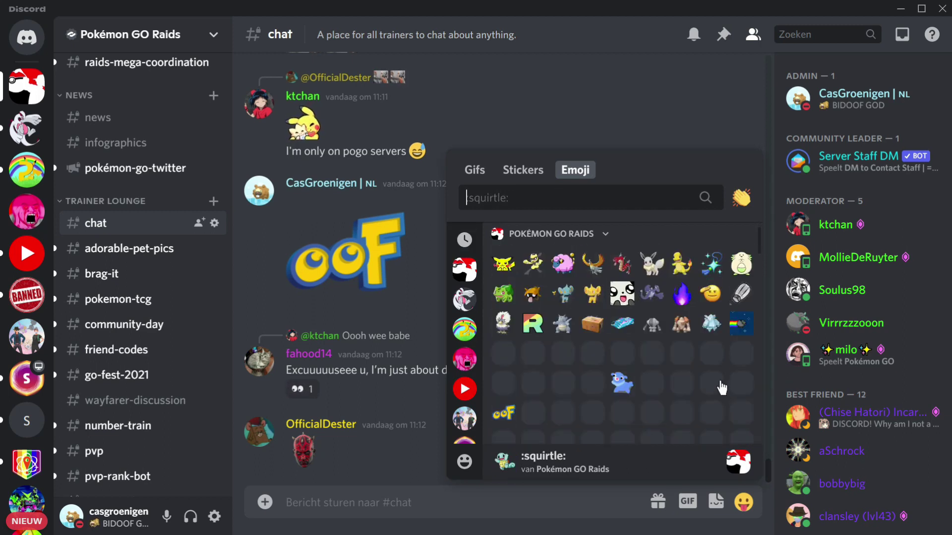
scroll(714, 382, "down", 2)
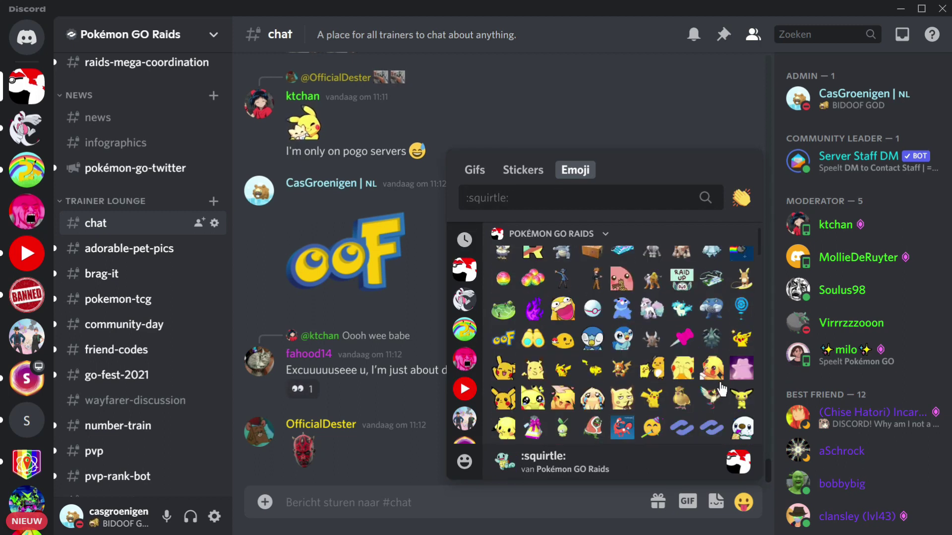
left_click(686, 342)
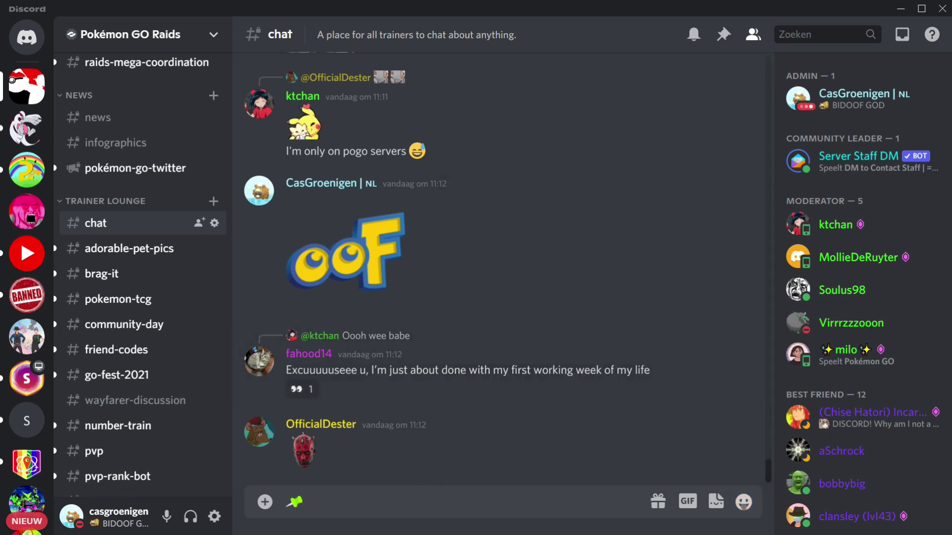
key("Return")
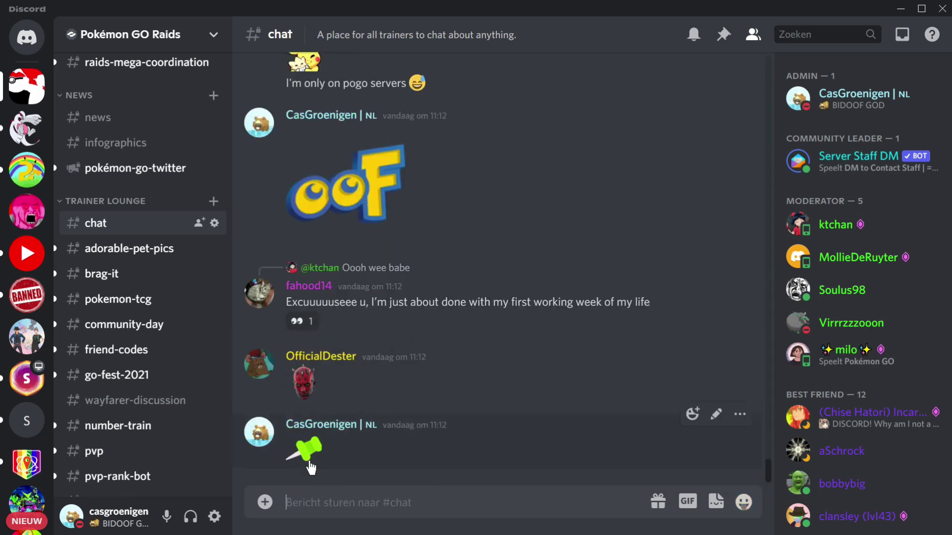
- Save the image of the posted pushpin emoji to the Downloads folder as 804143425443332096.gif
right_click(309, 463)
left_click(384, 424)
left_click(248, 281)
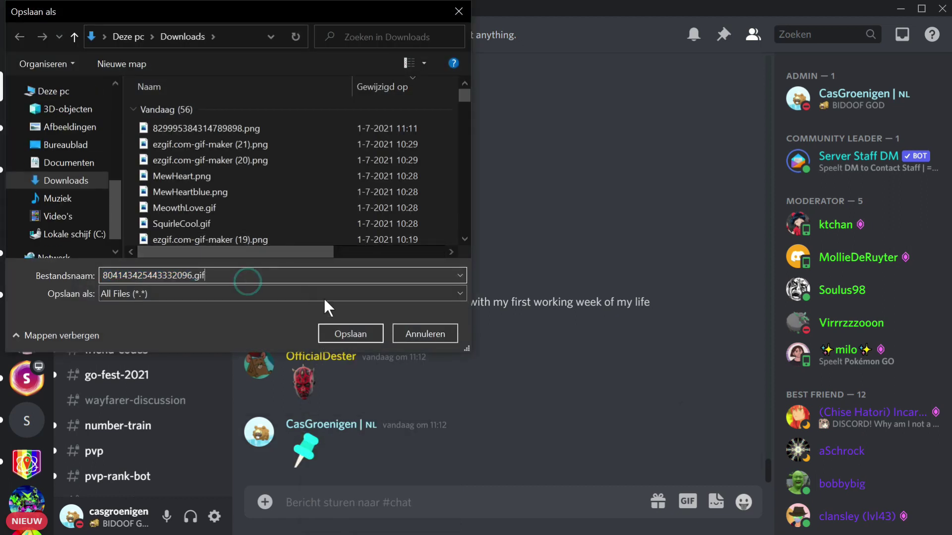
left_click(362, 336)
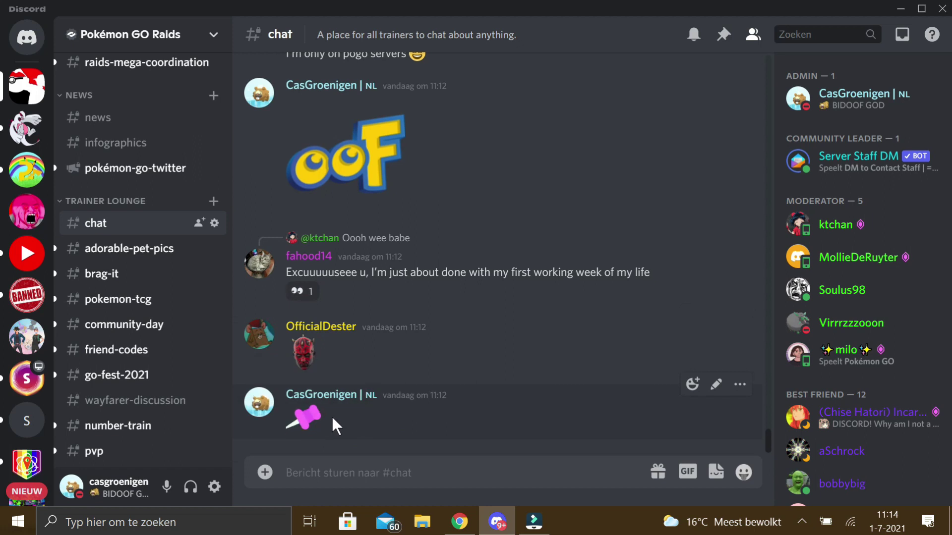
- Switch to Chrome and open the GIF to APNG converter on ezgif.com
left_click(459, 521)
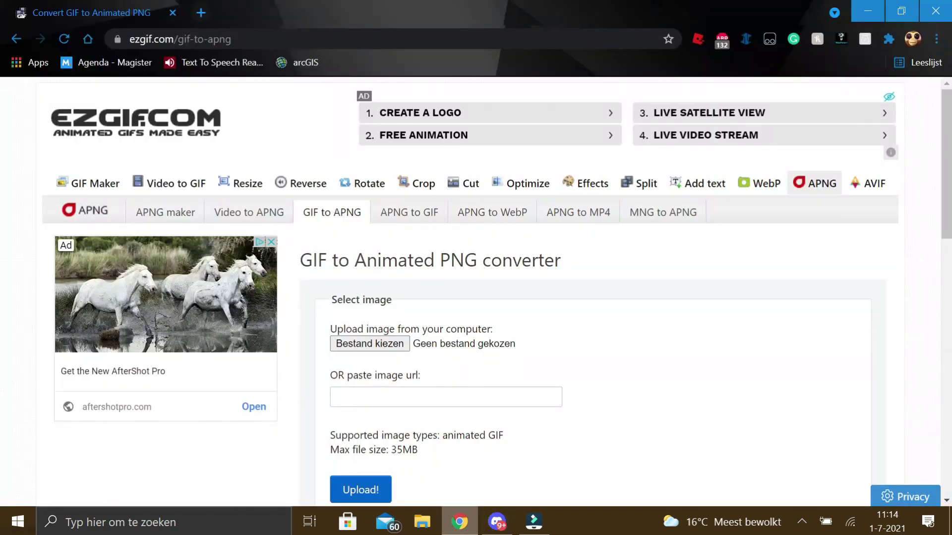
left_click(130, 39)
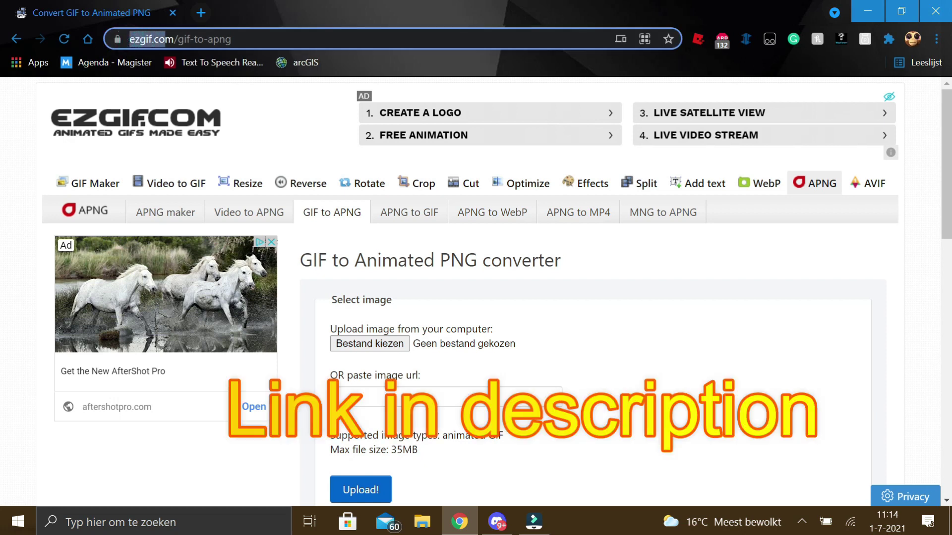
left_click(341, 214)
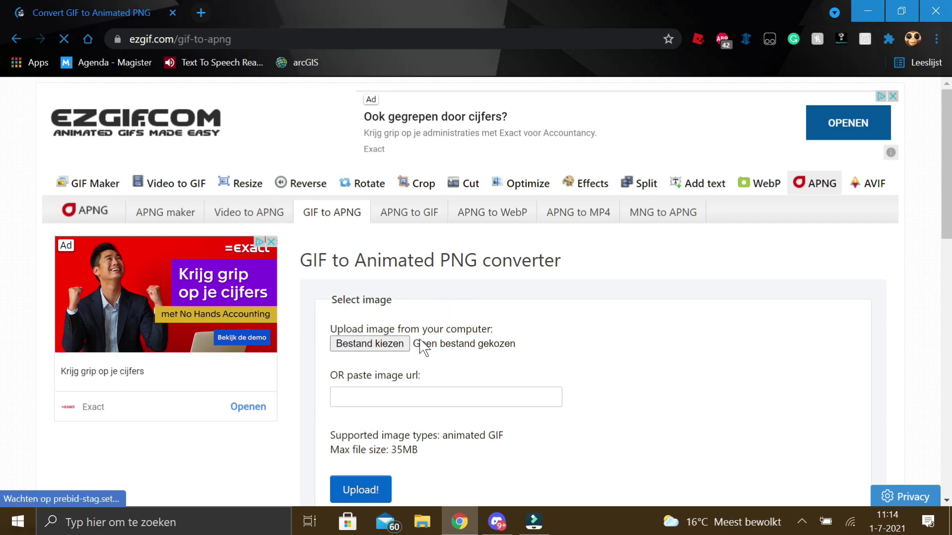
- Upload 804143425443332096.gif from the Downloads folder to the GIF to Animated PNG converter
scroll(420, 347, "down", 1)
left_click(387, 268)
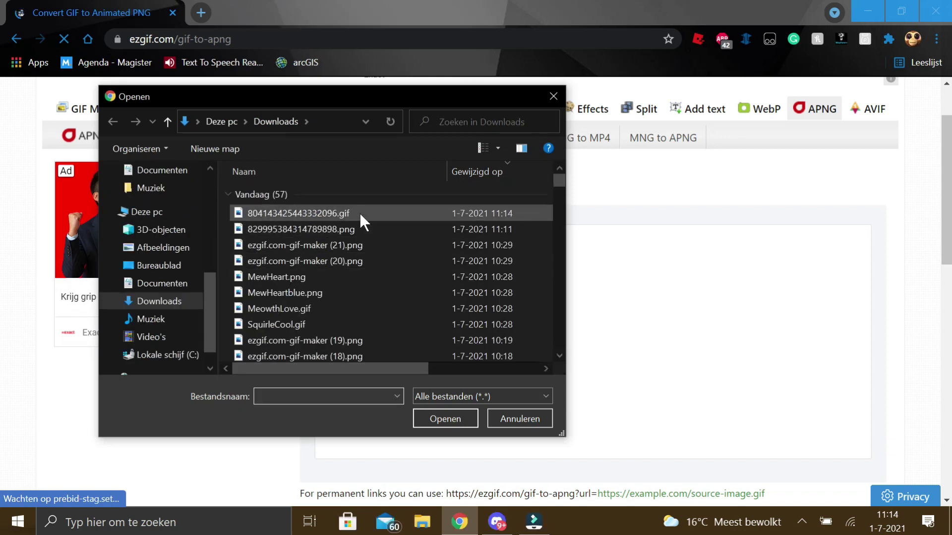
double_click(358, 213)
scroll(588, 325, "down", 1)
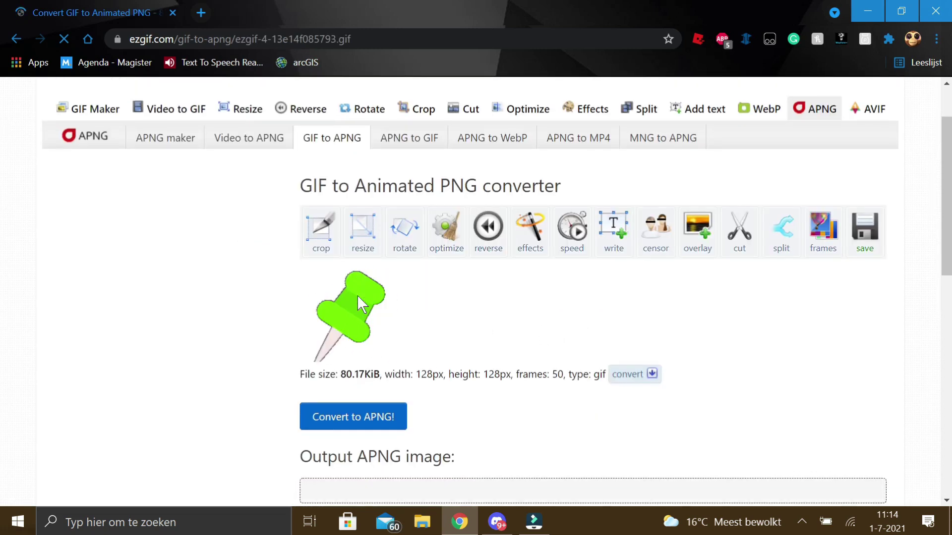
- Convert the uploaded pushpin GIF to APNG and save the output image to the computer
scroll(358, 318, "down", 1)
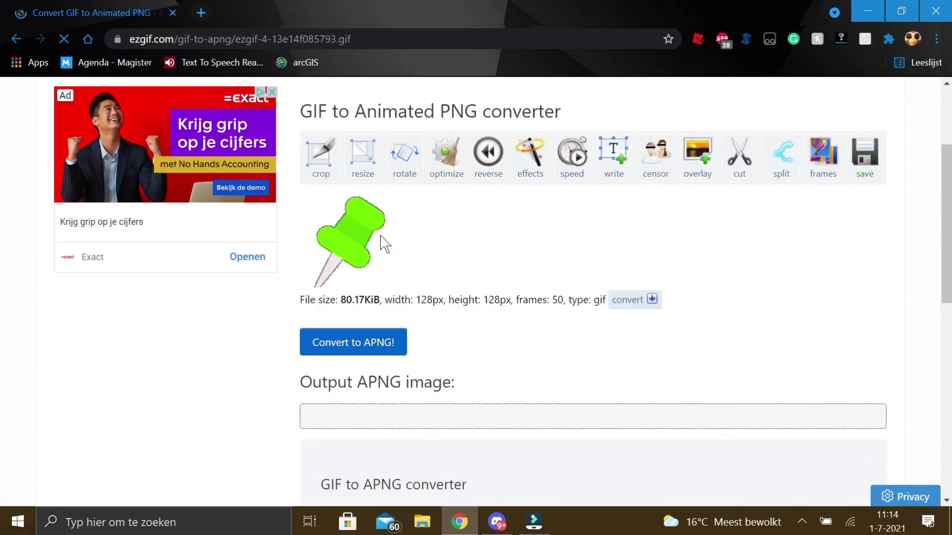
scroll(378, 268, "down", 1)
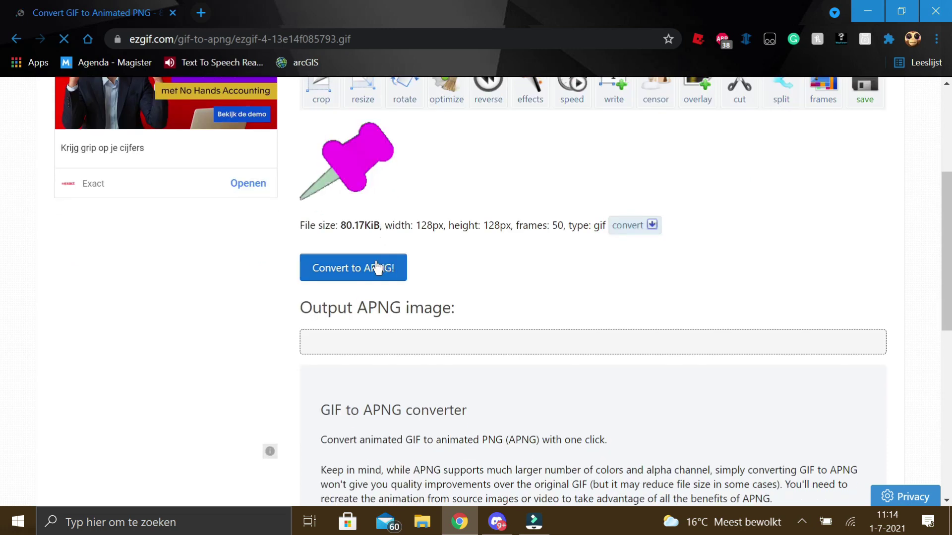
left_click(340, 274)
scroll(518, 303, "down", 2)
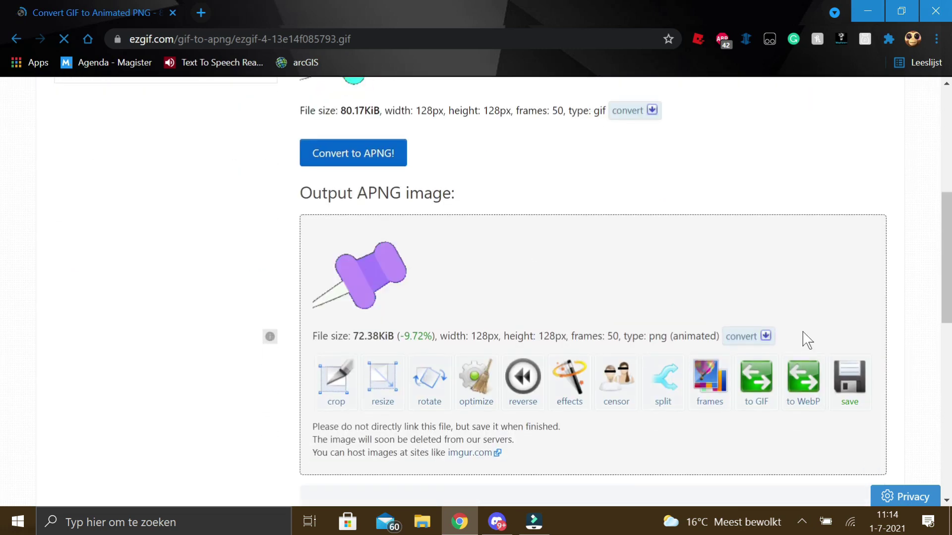
scroll(807, 340, "down", 2)
left_click(860, 278)
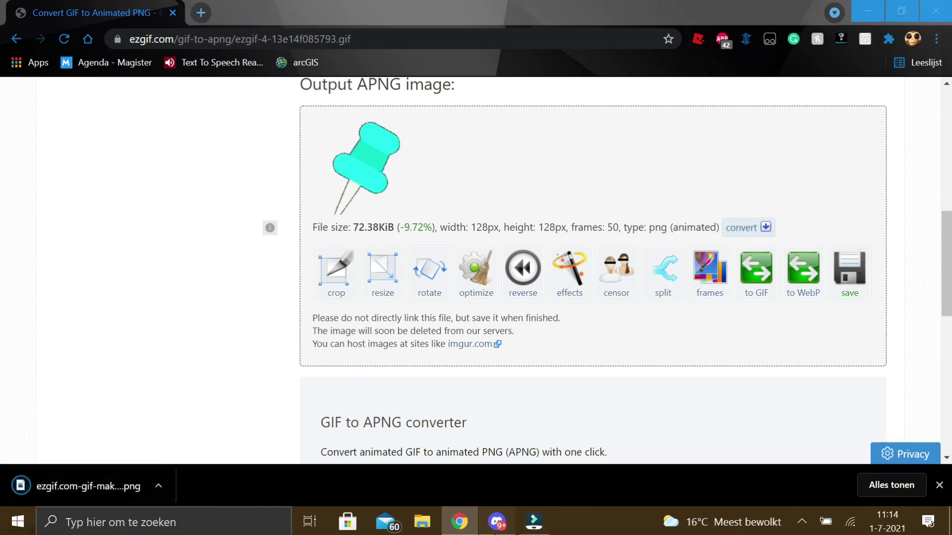
- Switch to Discord and open the sticker settings of the Pokémon GO Raids server
left_click(497, 521)
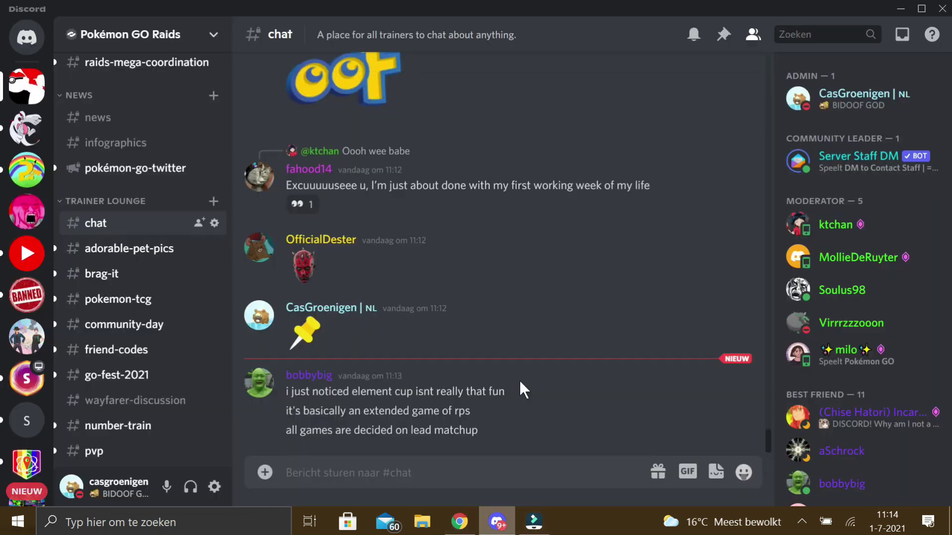
left_click(147, 43)
left_click(201, 143)
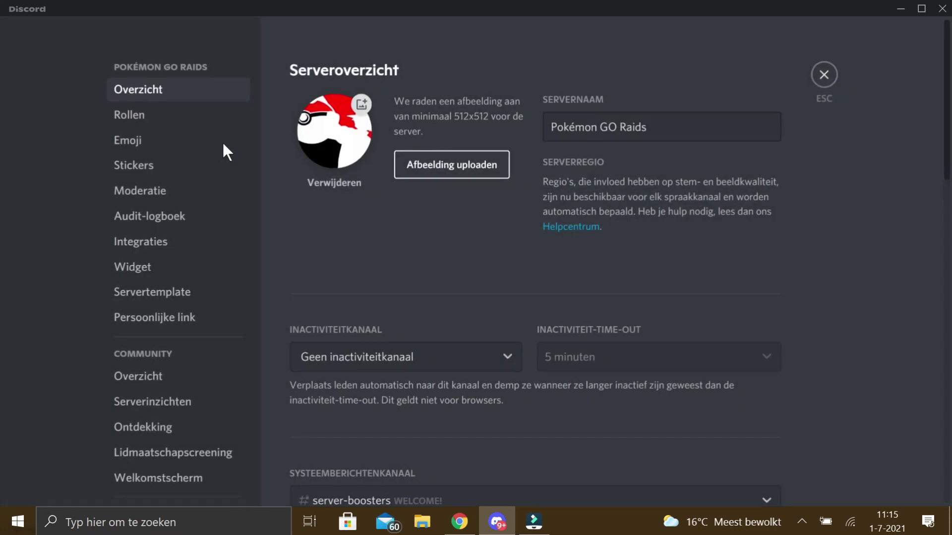
left_click(145, 168)
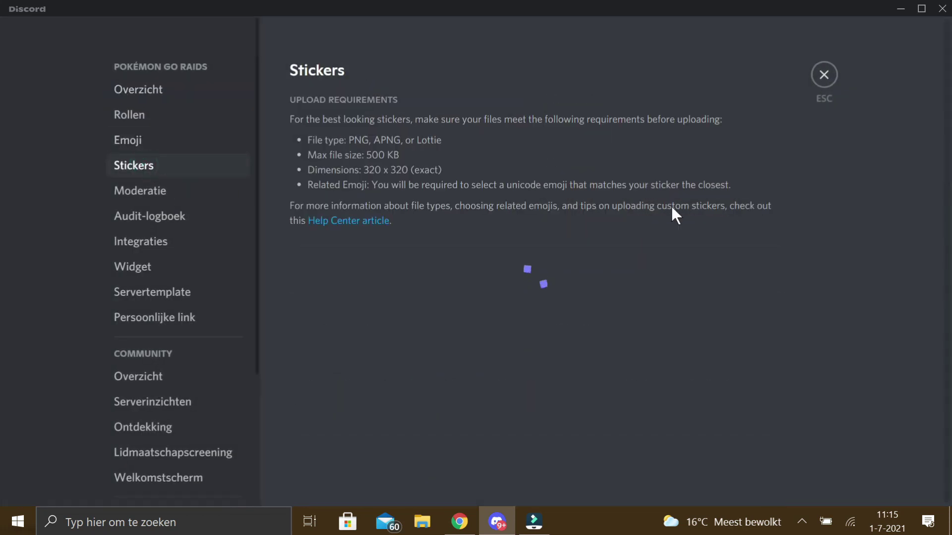
- Start a new sticker upload and choose ezgif.com-gif-maker (22).png from the Downloads folder as its file
scroll(631, 376, "down", 15)
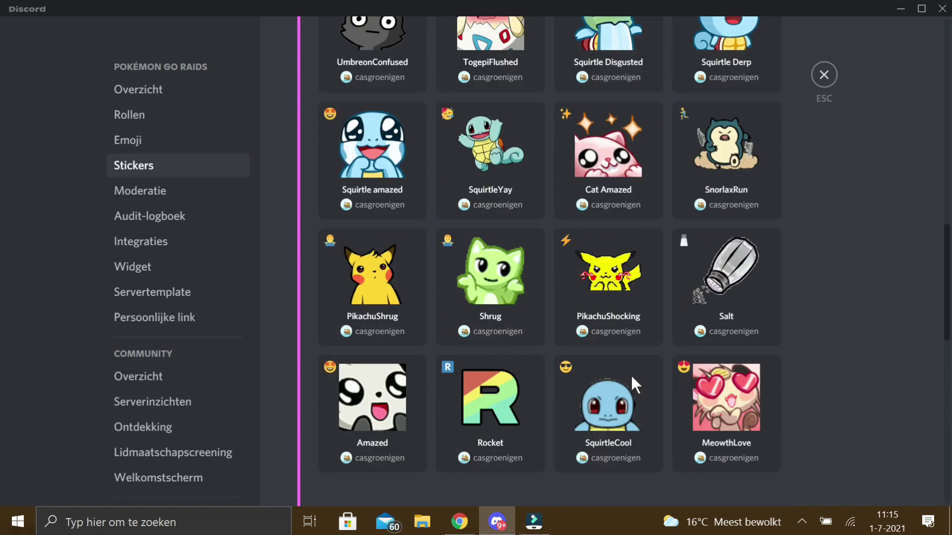
scroll(632, 376, "down", 5)
left_click(377, 251)
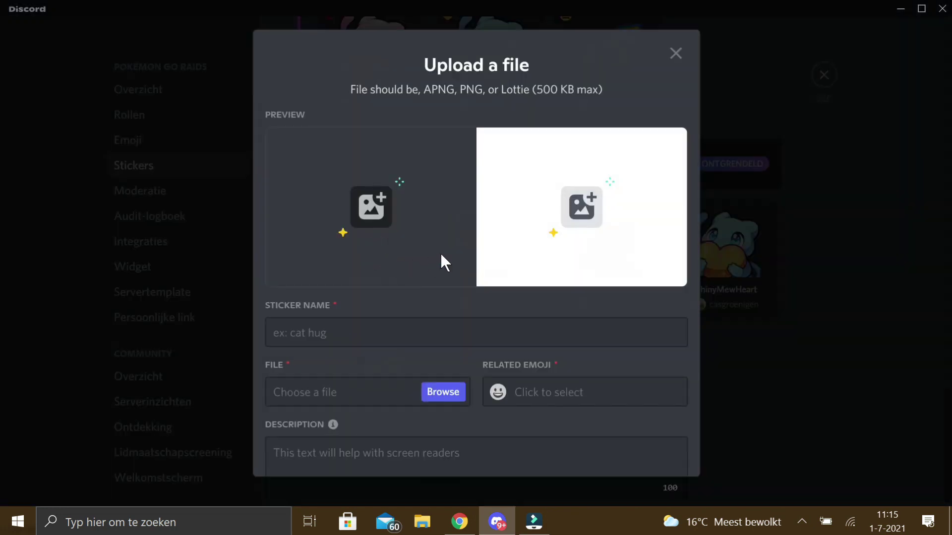
left_click(441, 394)
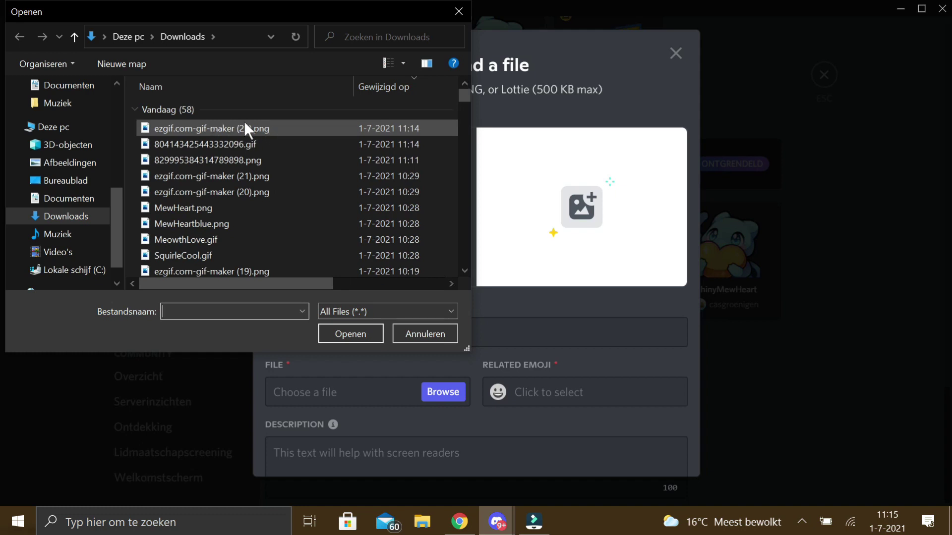
double_click(266, 129)
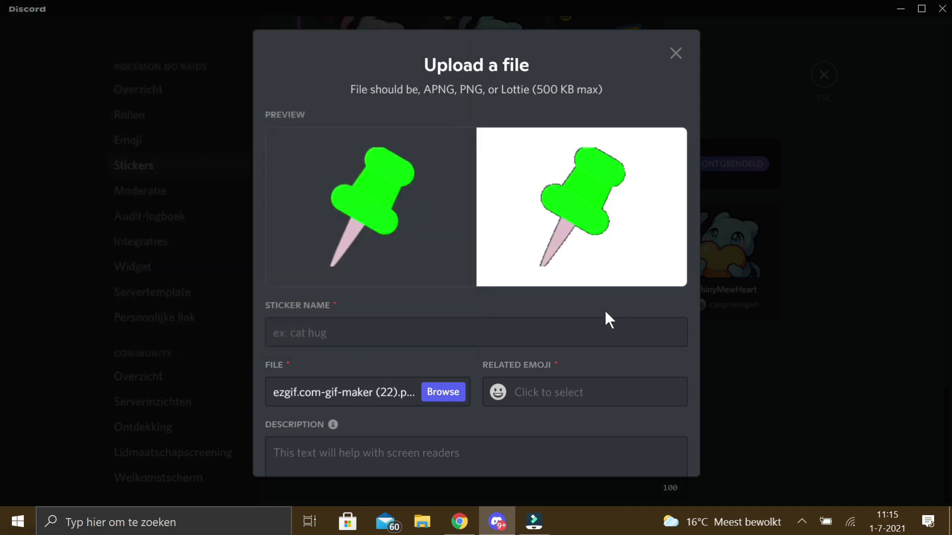
- Name the new sticker Pin and set its related emoji to :pushpin:
left_click(410, 333)
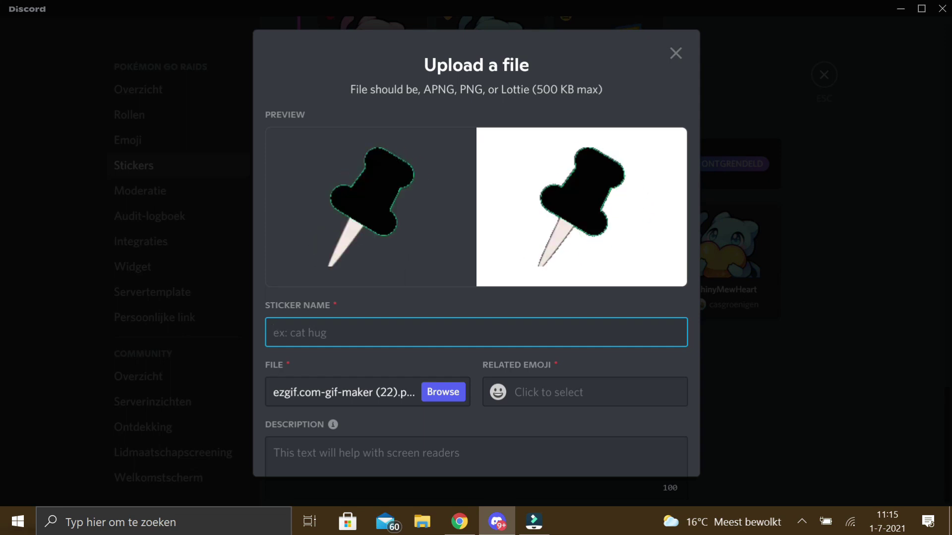
type("Pin")
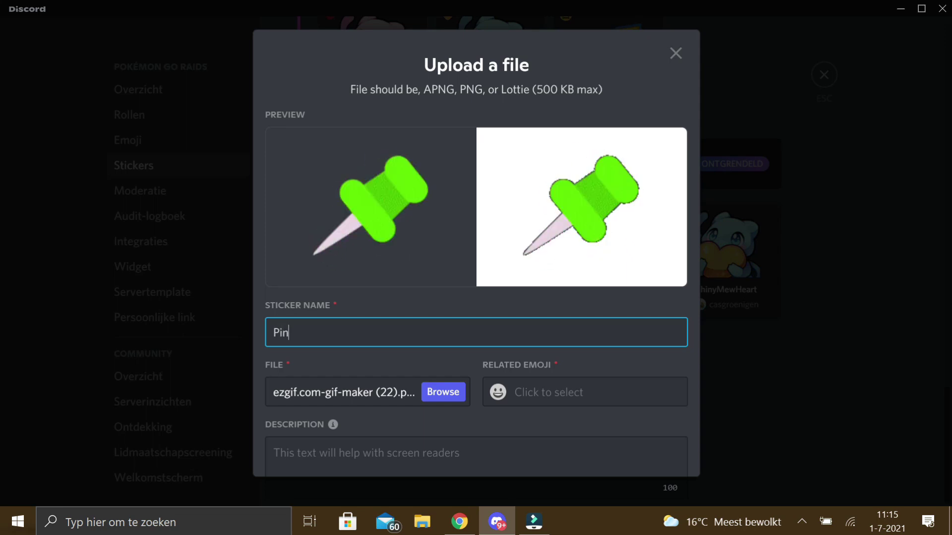
left_click(498, 393)
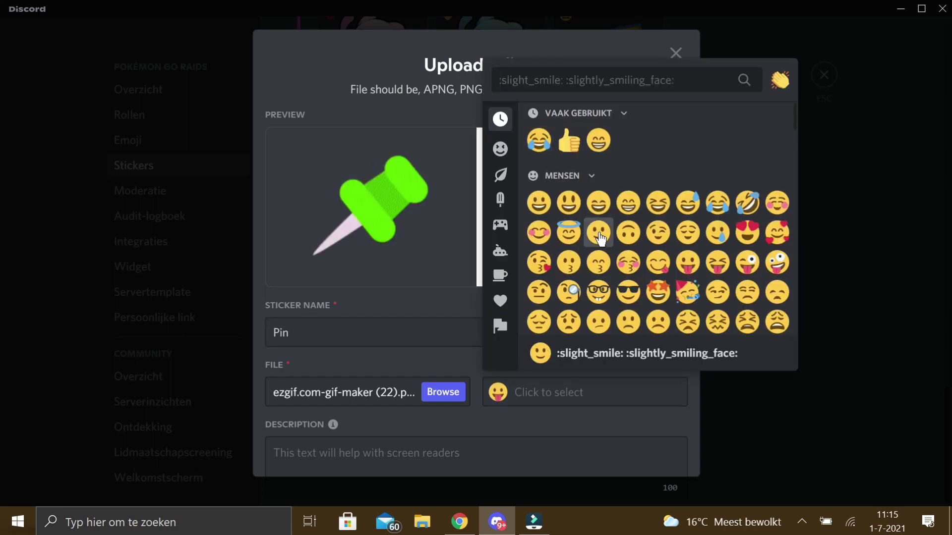
type("pin")
left_click(548, 162)
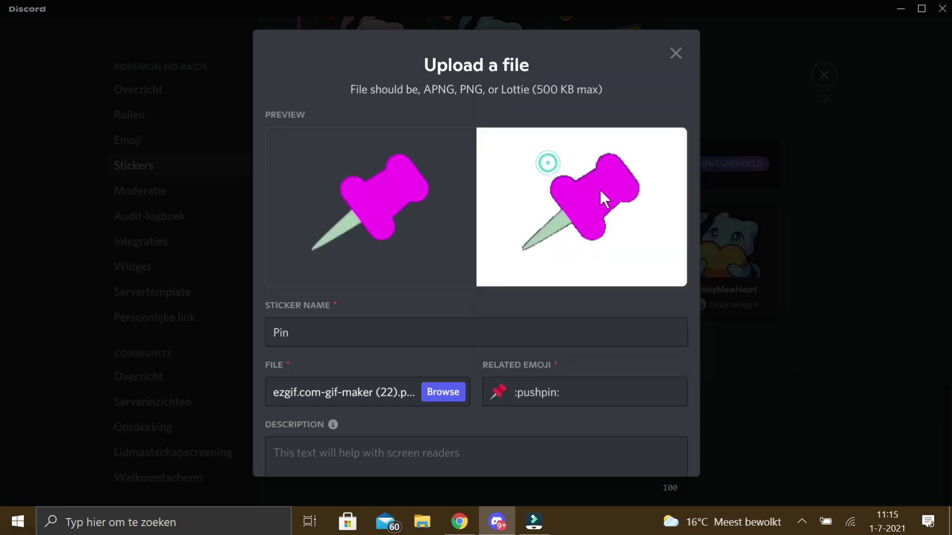
- Enter "An animated pin" as the sticker's description and upload the sticker to the server
left_click(518, 448)
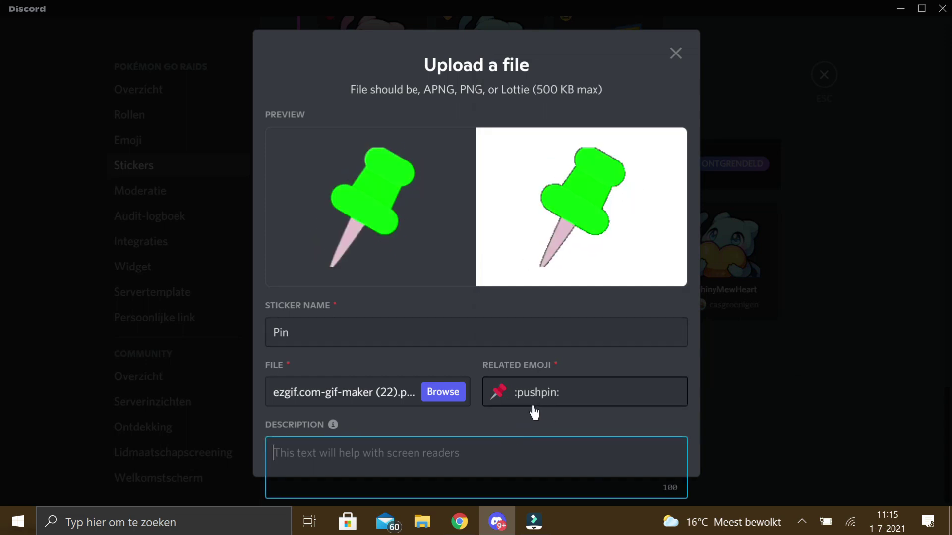
type("An a")
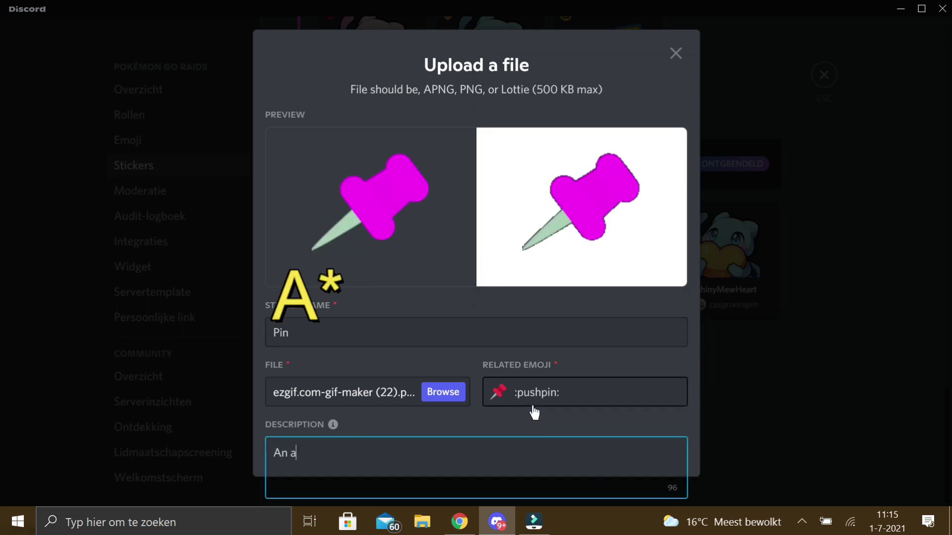
type("noi")
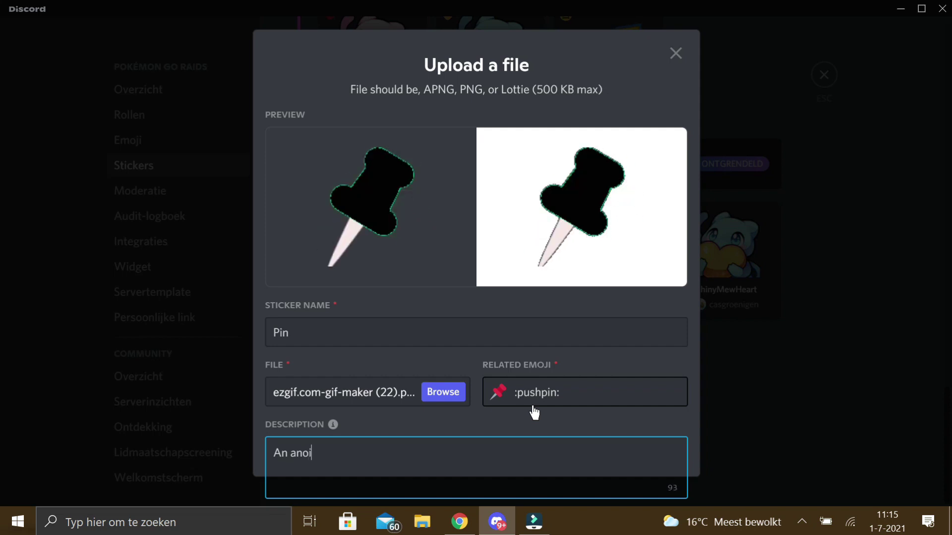
key("BackSpace")
key("BackSpace")
type("imated")
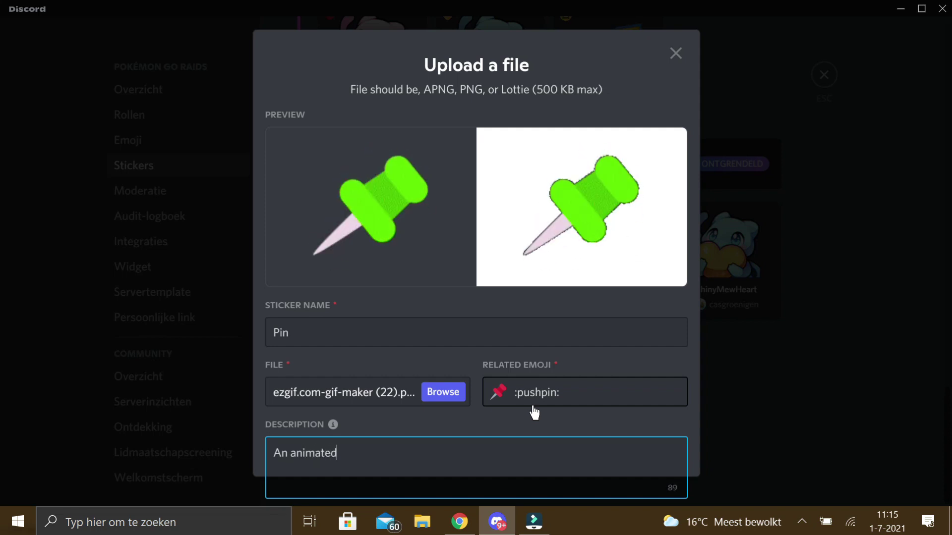
type(" pin")
left_click(645, 417)
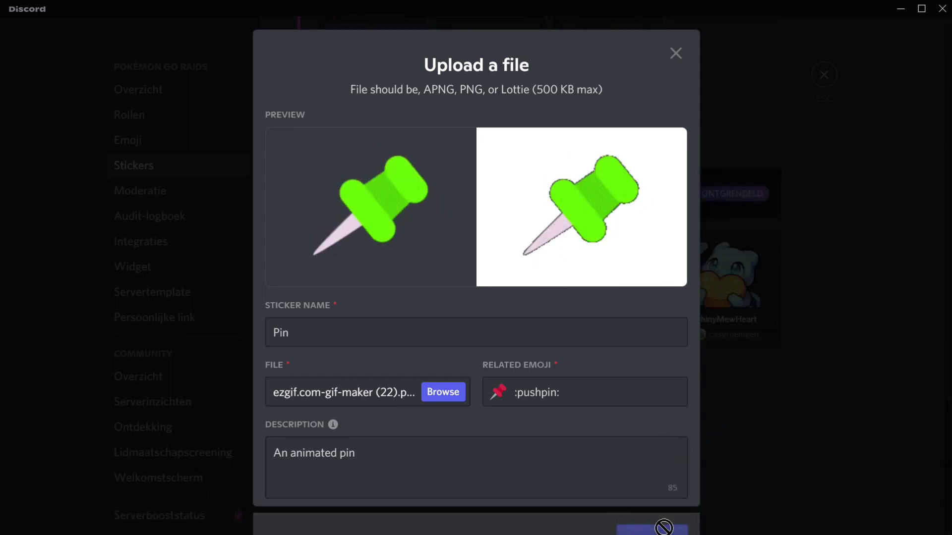
left_click(665, 531)
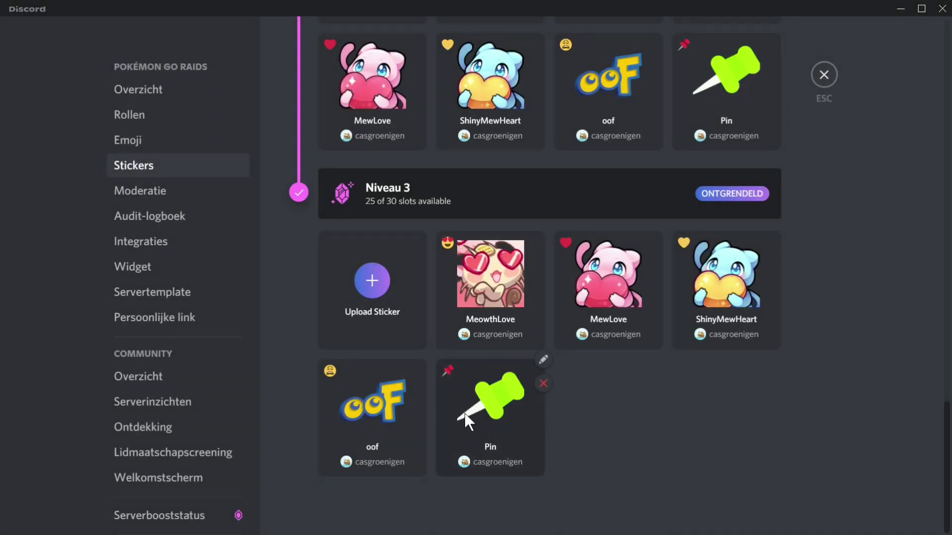
scroll(594, 453, "up", 2)
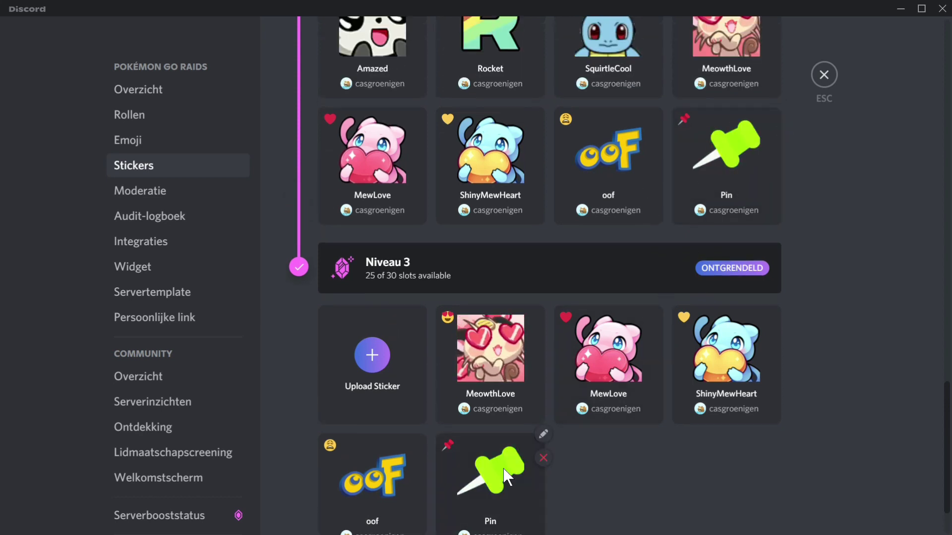
scroll(506, 476, "down", 1)
scroll(558, 314, "up", 10)
scroll(558, 313, "down", 5)
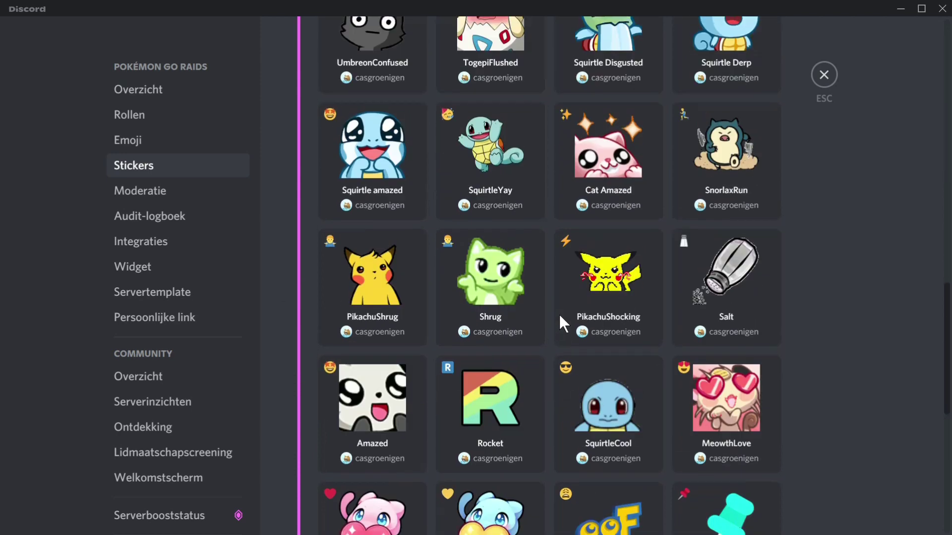
scroll(558, 313, "down", 9)
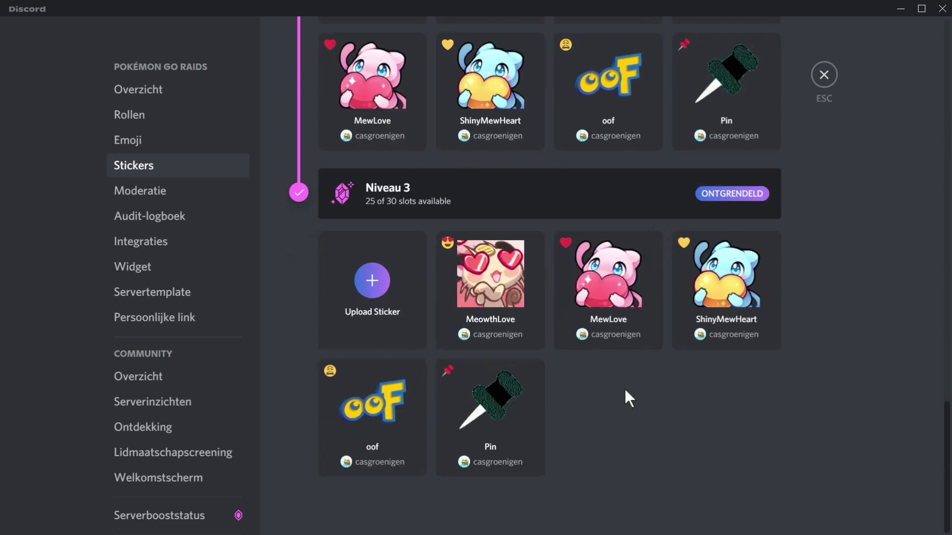
- Leave the server settings and post the animated Pin sticker in the chat channel
left_click(824, 76)
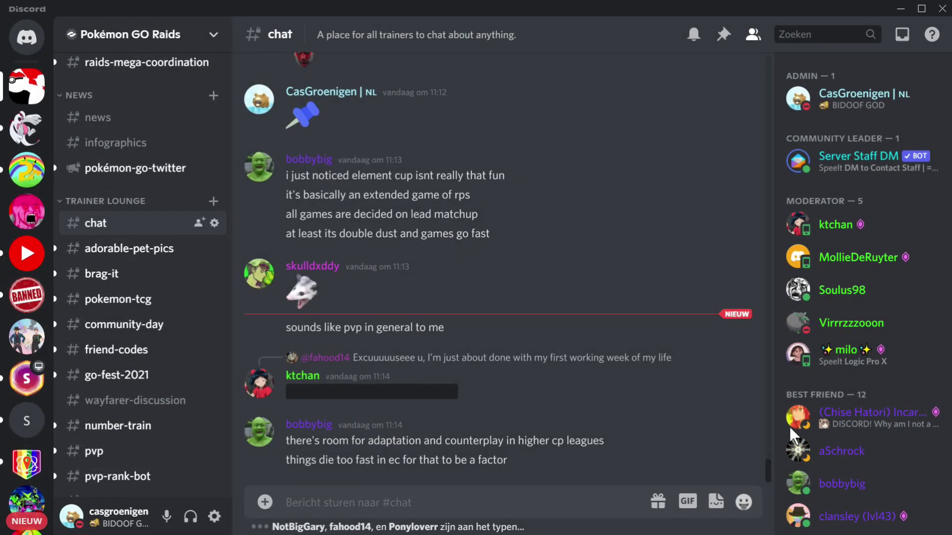
left_click(714, 503)
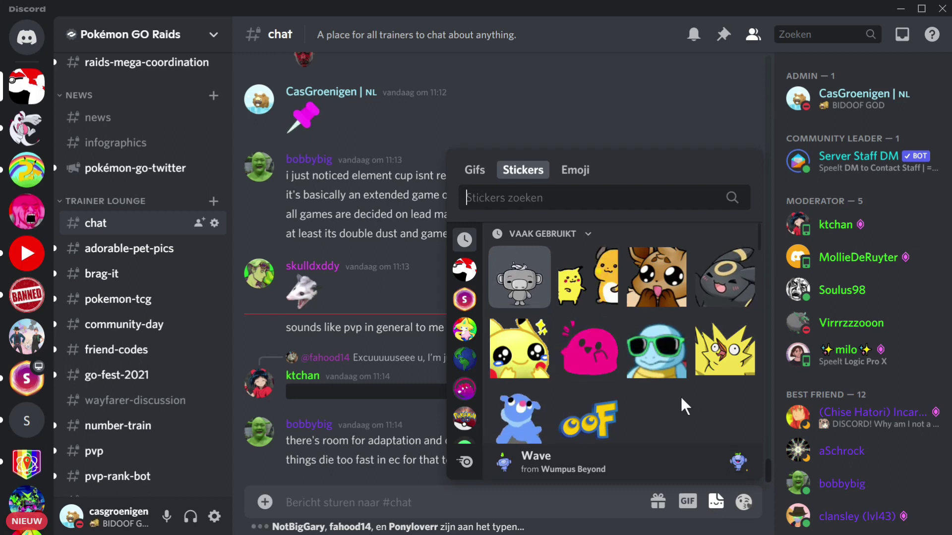
scroll(634, 399, "down", 2)
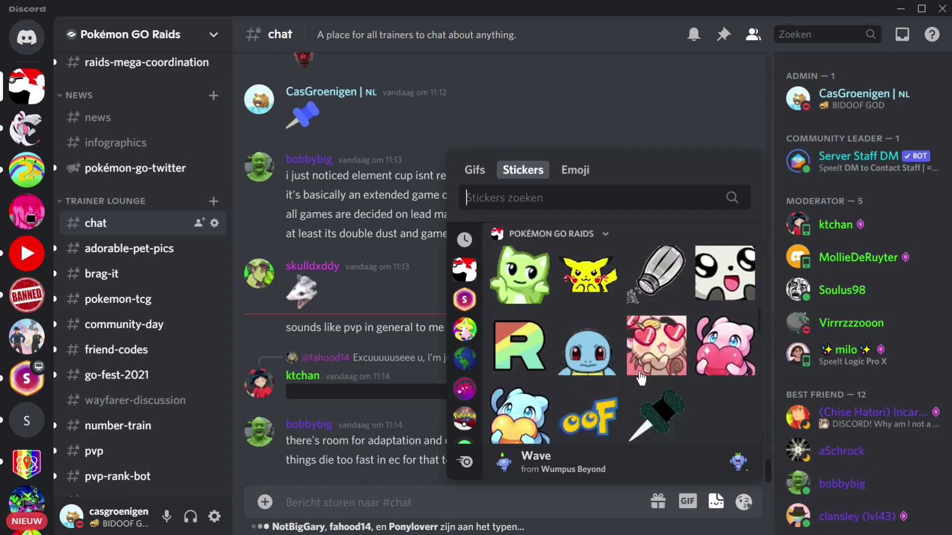
left_click(663, 268)
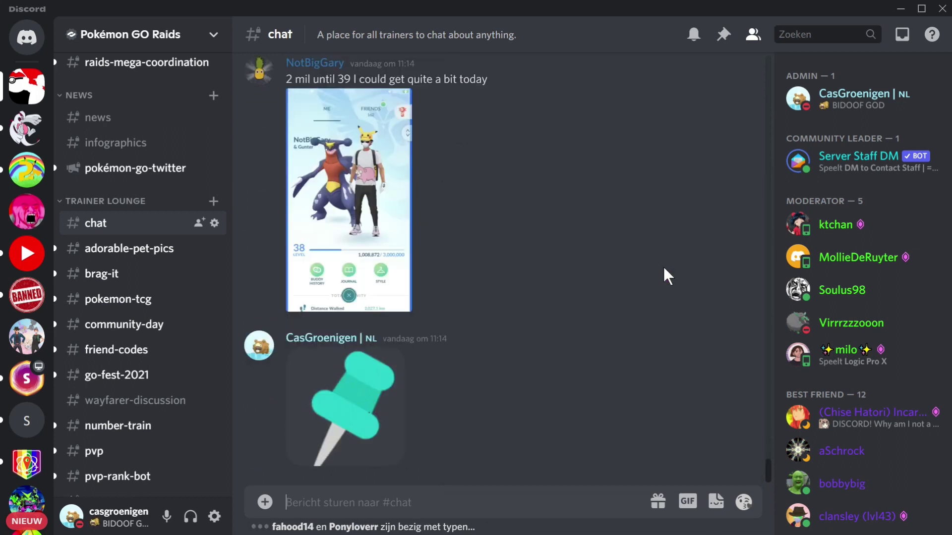